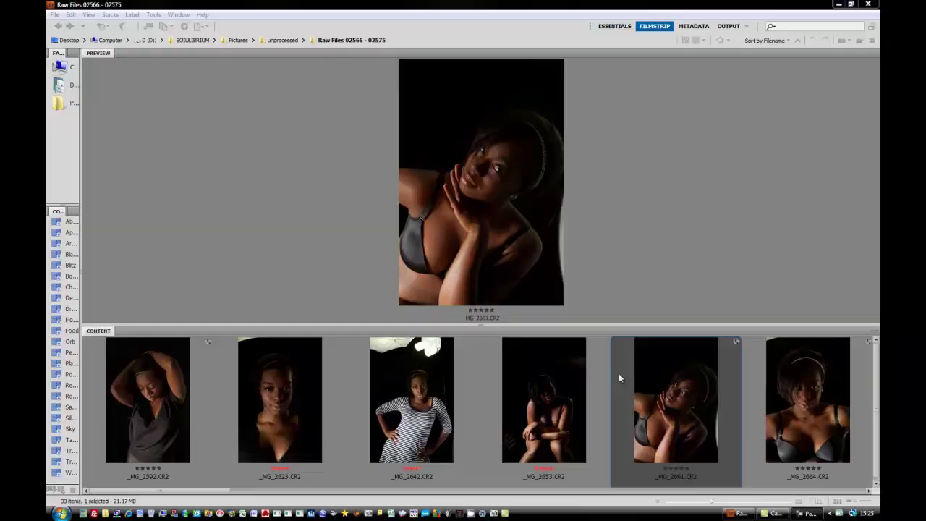
Open the portrait photo through Camera Raw into Photoshop and zoom in on the facial skin.
double_click(619, 377)
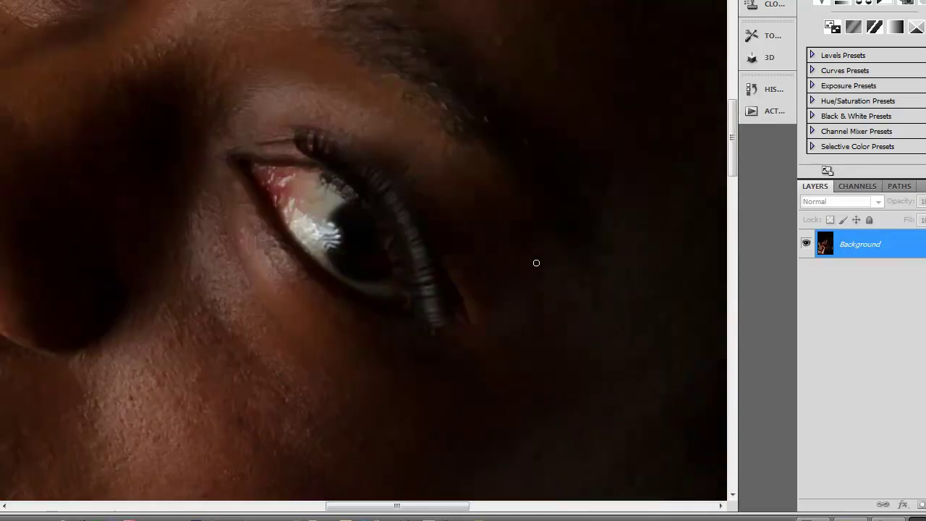
scroll(291, 262, down, 5)
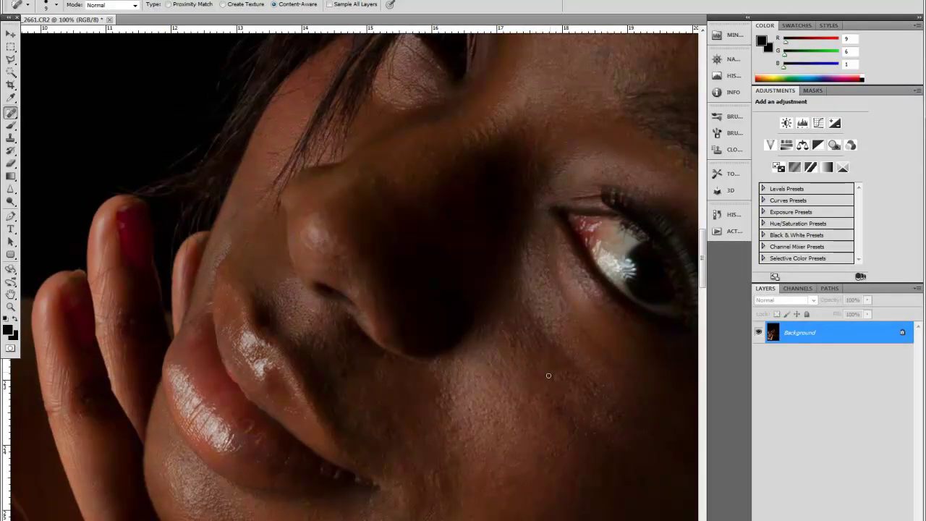
Heal the small blemishes on the arm and chest skin with the Spot Healing Brush.
drag(251, 166, 261, 177)
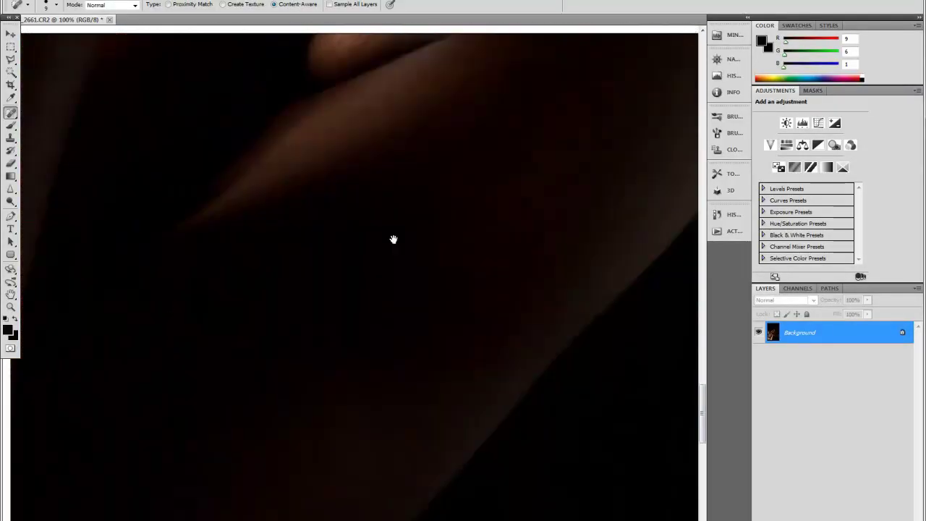
drag(417, 333, 422, 367)
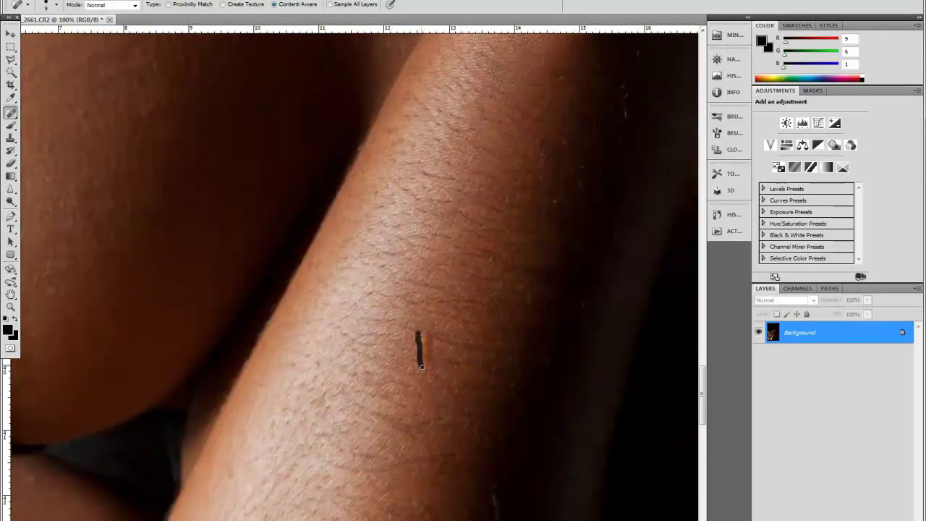
mouse_move(555, 204)
mouse_down()
mouse_move(511, 196)
mouse_move(416, 320)
mouse_move(490, 155)
mouse_move(511, 264)
mouse_move(388, 344)
mouse_up()
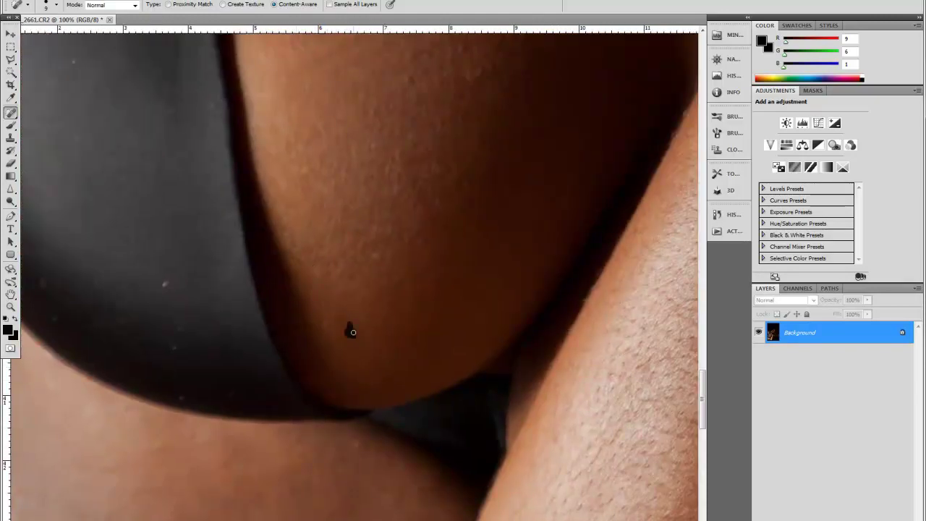
drag(387, 200, 501, 133)
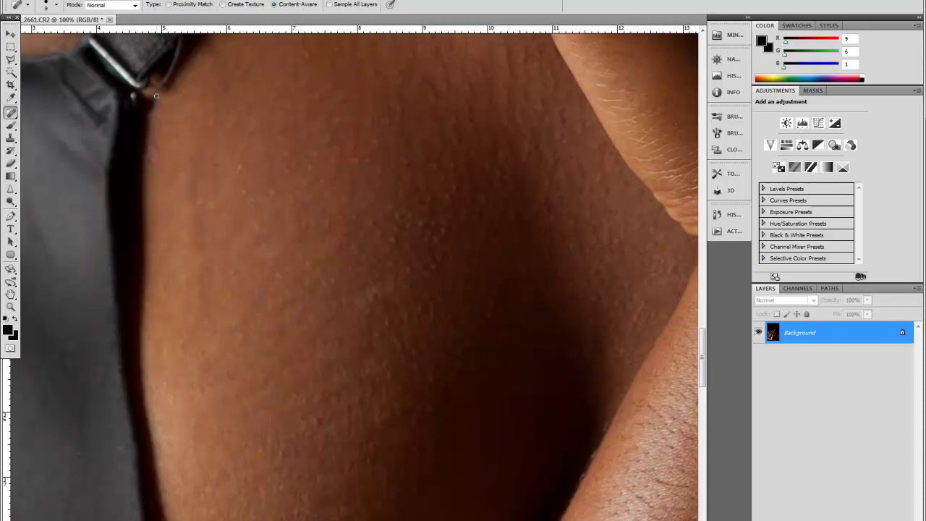
drag(310, 71, 331, 223)
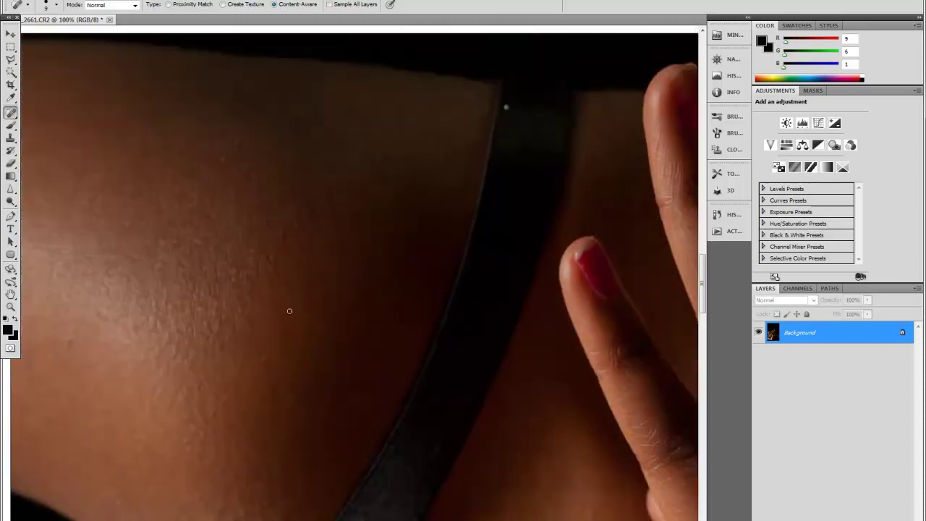
drag(160, 355, 153, 362)
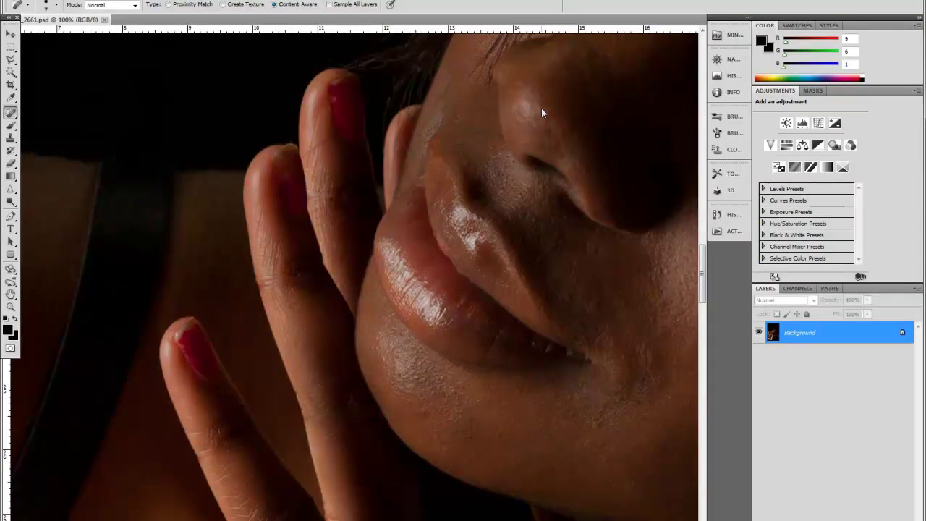
Paint black over the light strip at the image edge and add a brightening Levels adjustment.
key(b)
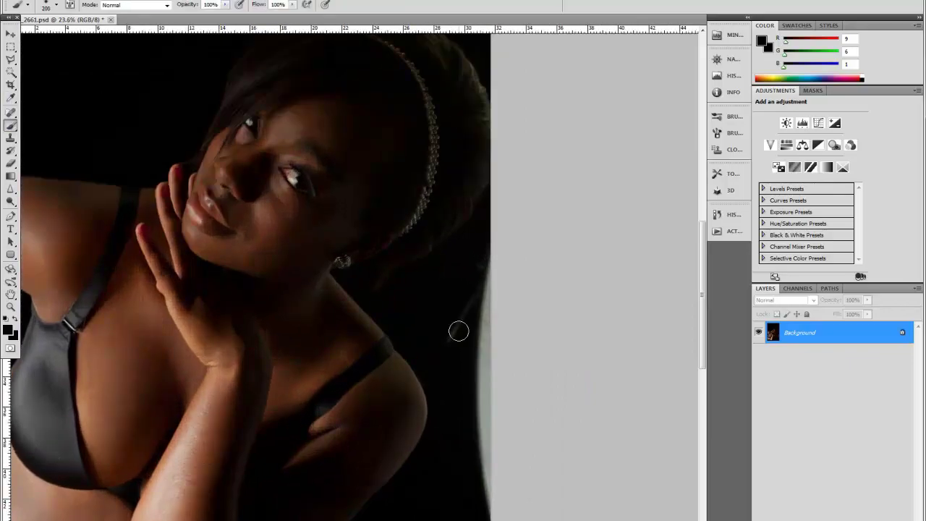
drag(356, 134, 356, 382)
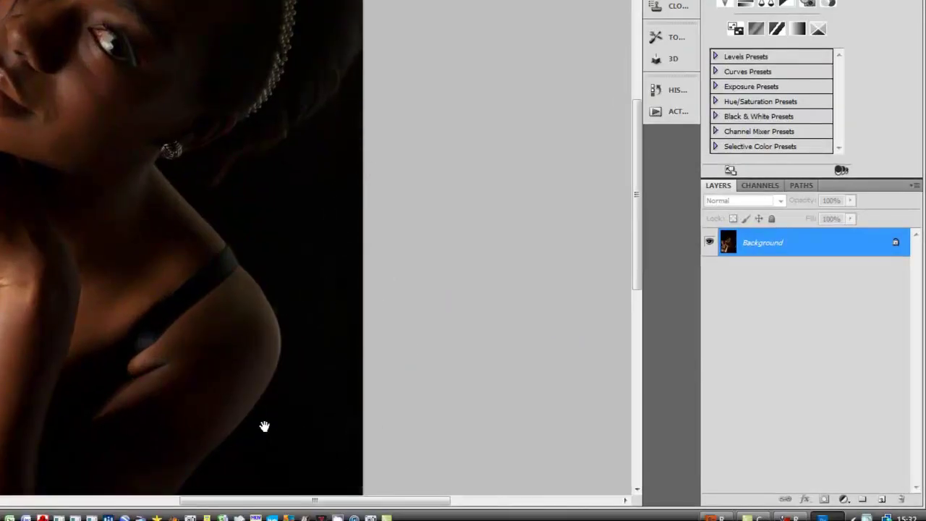
drag(844, 48, 779, 49)
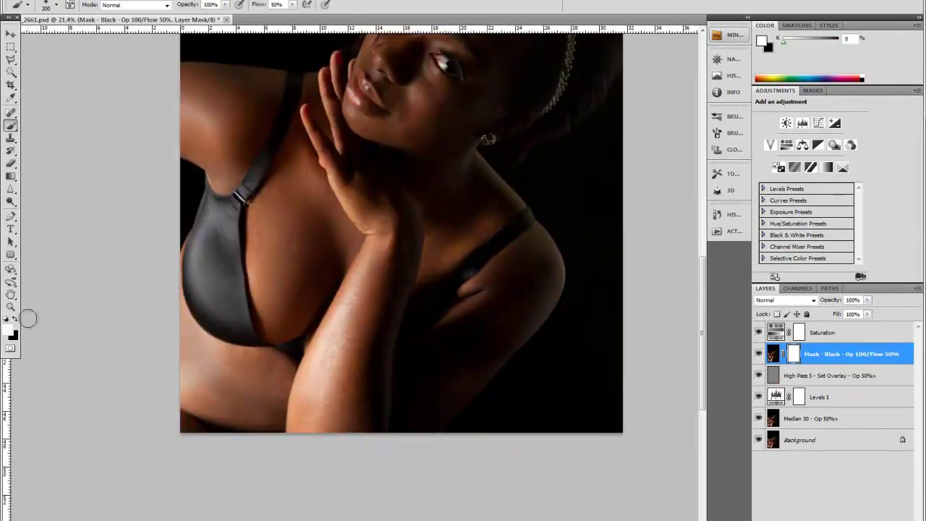
Paint black on the smoothing mask over the arms, upper chest, hand, neck and shoulder.
key(x)
mouse_move(434, 362)
mouse_down()
mouse_move(526, 278)
mouse_move(490, 304)
mouse_move(480, 357)
mouse_up()
mouse_move(342, 350)
mouse_down()
mouse_move(362, 424)
mouse_move(374, 407)
mouse_move(378, 213)
mouse_move(275, 206)
mouse_move(265, 238)
mouse_up()
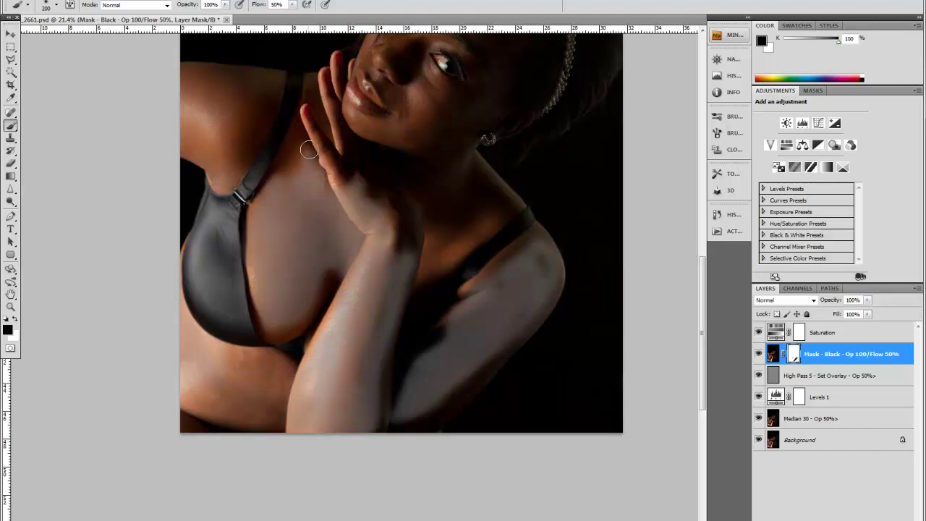
mouse_move(309, 149)
mouse_down()
mouse_move(352, 130)
mouse_move(484, 174)
mouse_move(457, 169)
mouse_up()
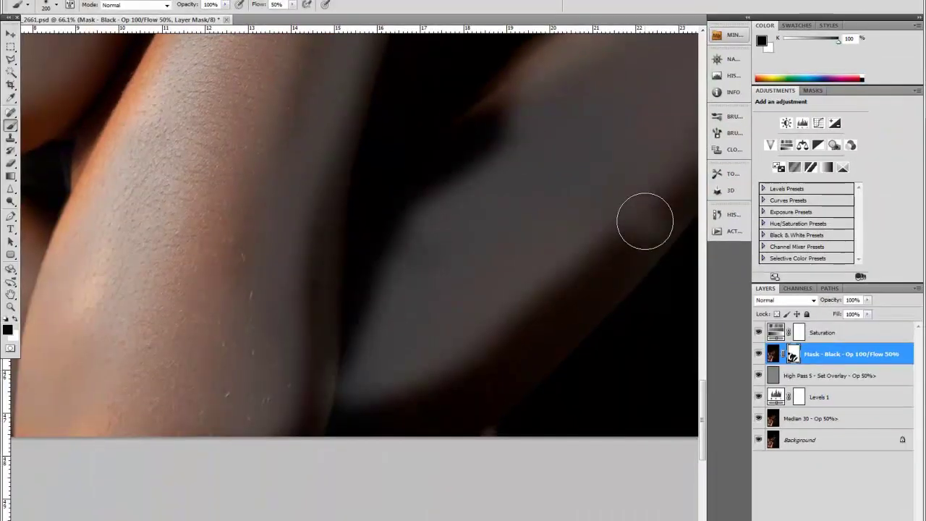
mouse_move(645, 217)
mouse_down()
mouse_move(525, 338)
mouse_move(355, 412)
mouse_move(531, 126)
mouse_move(415, 186)
mouse_move(273, 176)
mouse_up()
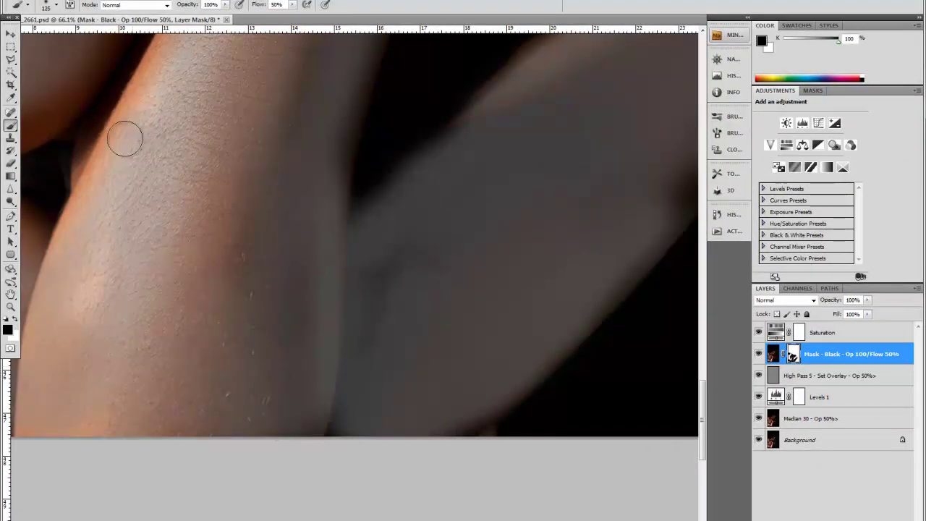
mouse_move(134, 235)
mouse_down()
mouse_move(341, 152)
mouse_move(398, 300)
mouse_move(583, 299)
mouse_up()
mouse_move(493, 302)
mouse_down()
mouse_move(340, 469)
mouse_move(284, 513)
mouse_up()
mouse_move(615, 253)
mouse_down()
mouse_move(529, 366)
mouse_move(474, 383)
mouse_move(633, 223)
mouse_move(614, 110)
mouse_move(435, 163)
mouse_move(382, 211)
mouse_move(490, 126)
mouse_move(499, 178)
mouse_up()
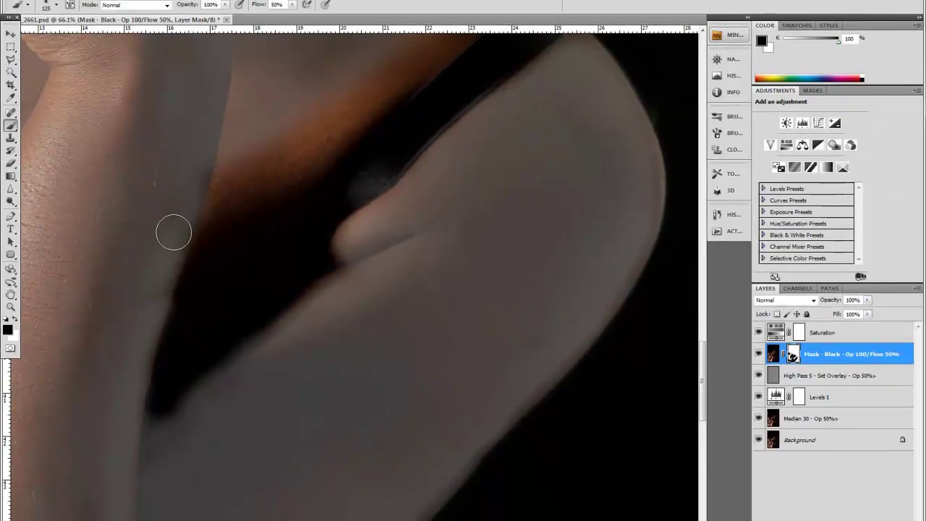
Extend the mask over the strap and neck shadows and the breast-arm crease.
mouse_move(174, 230)
mouse_down()
mouse_move(389, 72)
mouse_move(355, 86)
mouse_up()
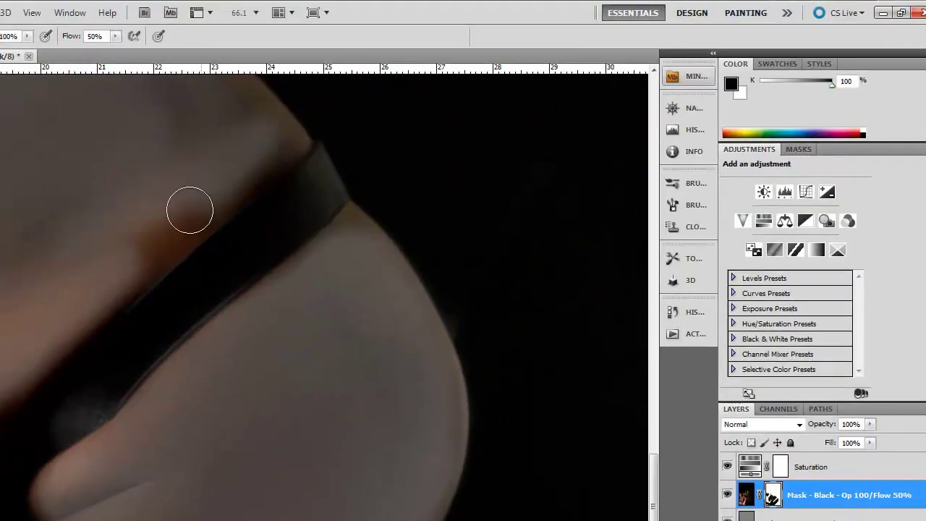
mouse_move(189, 210)
mouse_down()
mouse_move(267, 138)
mouse_move(347, 233)
mouse_up()
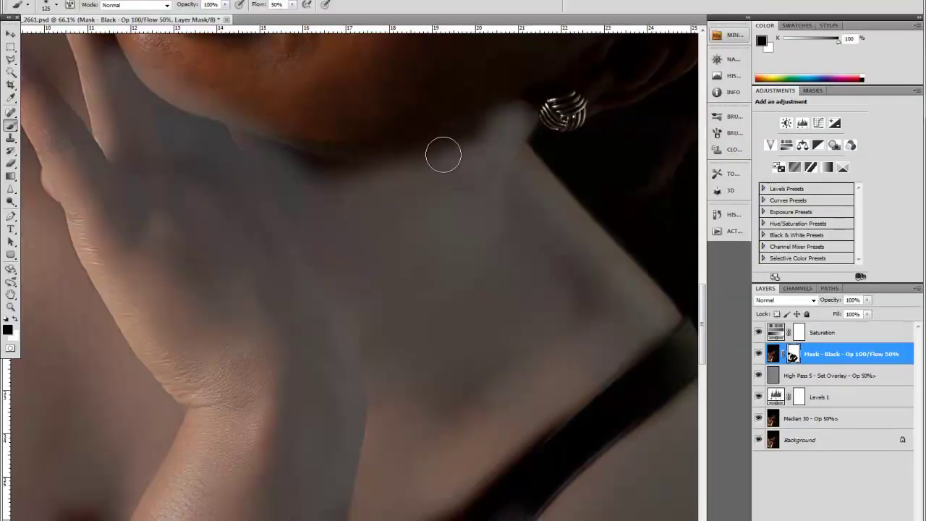
mouse_move(443, 155)
mouse_down()
mouse_move(246, 137)
mouse_move(201, 306)
mouse_move(202, 287)
mouse_up()
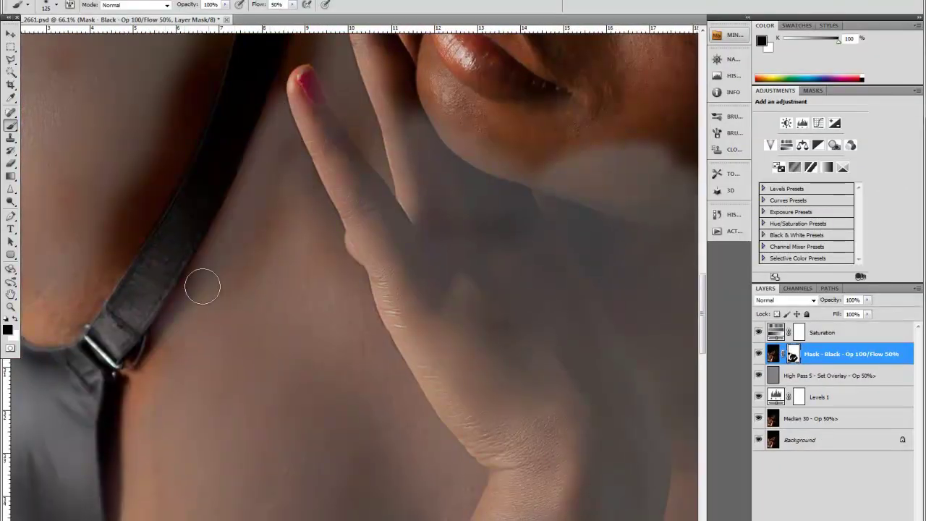
scroll(197, 446, down, 5)
scroll(197, 447, down, 5)
mouse_move(188, 406)
mouse_down()
mouse_move(326, 391)
mouse_move(228, 422)
mouse_move(398, 217)
mouse_up()
drag(333, 347, 405, 217)
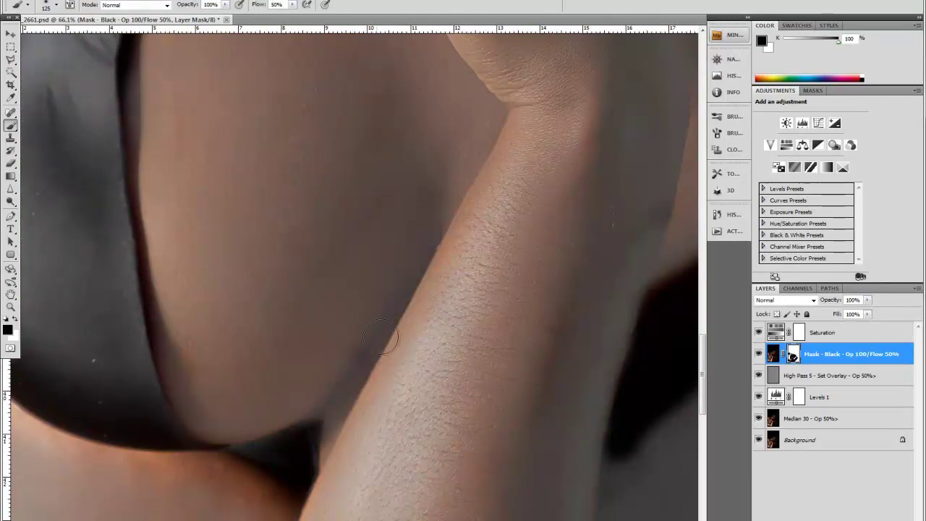
Mask the shadow at the lower left of the image.
scroll(381, 340, down, 5)
scroll(381, 341, left, 3)
drag(121, 385, 116, 463)
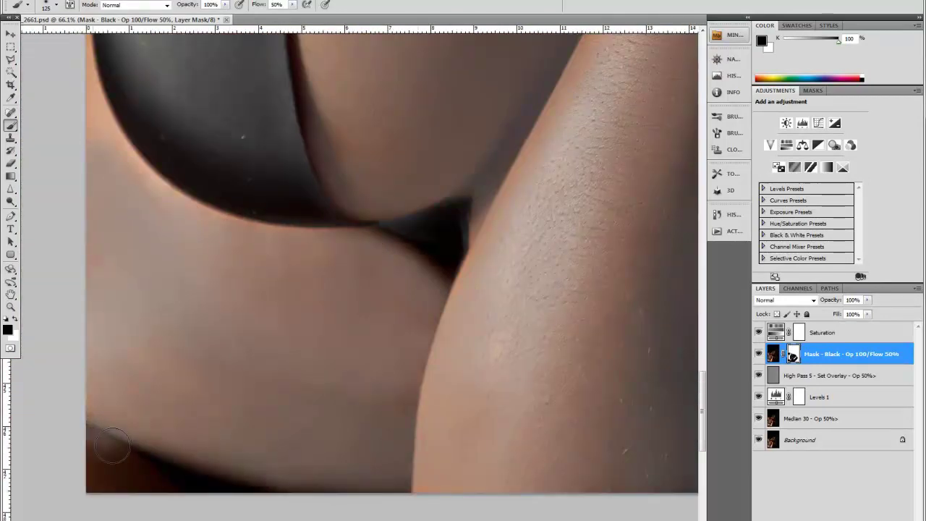
scroll(131, 123, up, 5)
scroll(130, 123, left, 3)
scroll(148, 51, up, 5)
scroll(148, 51, right, 1)
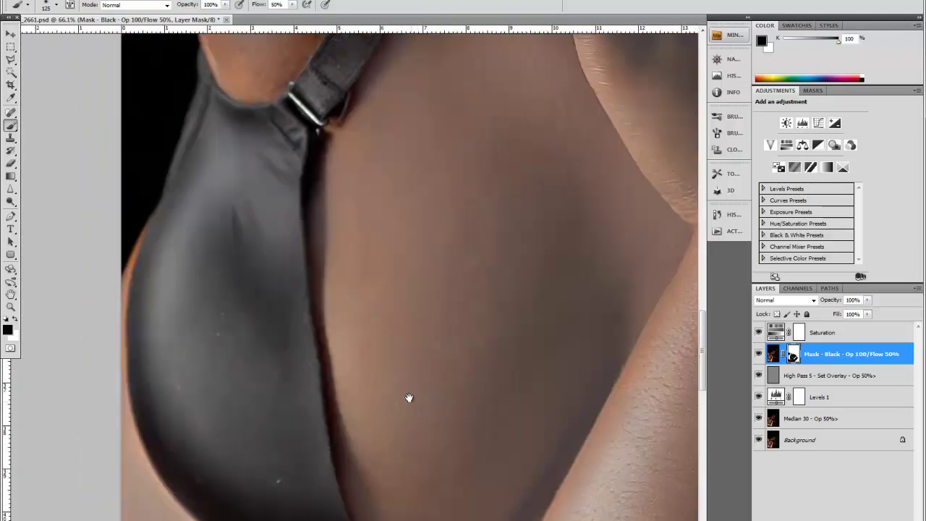
scroll(148, 51, up, 5)
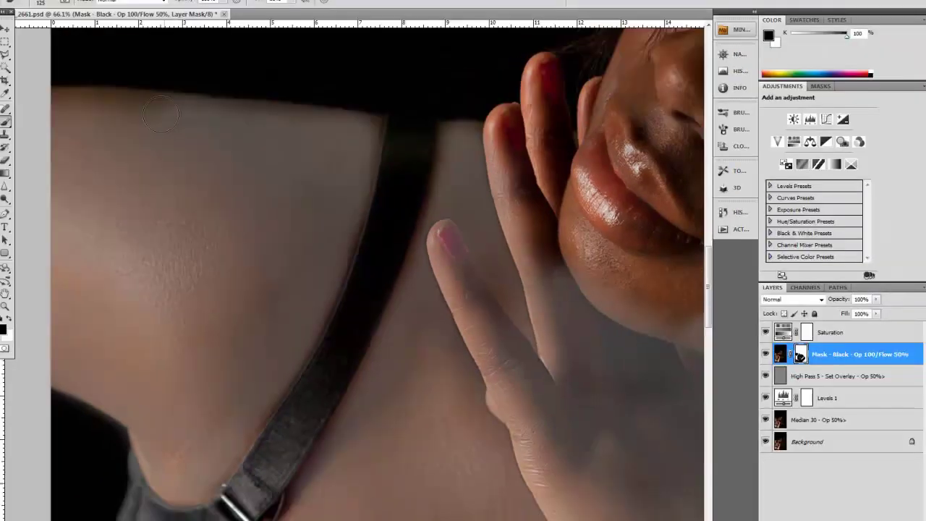
scroll(448, 233, left, 8)
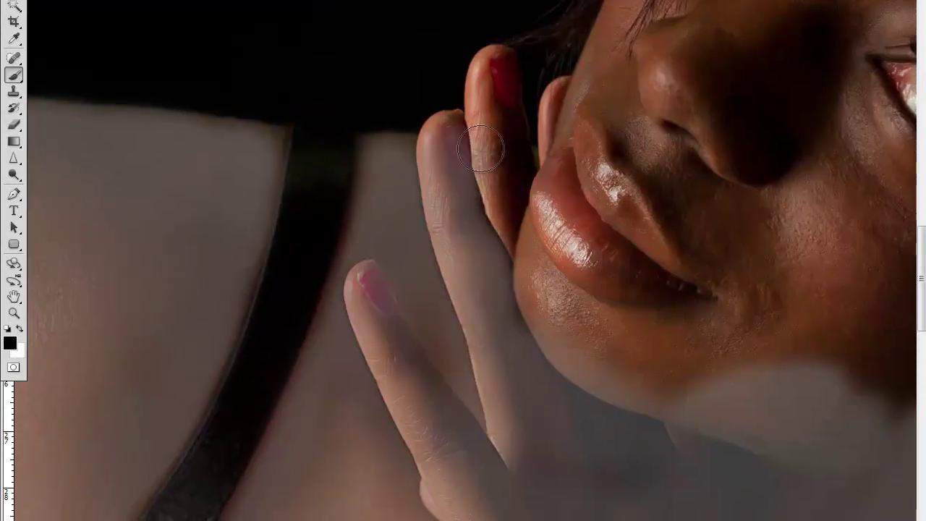
Mask the finger on the chest, the chin, upper lip, cheek and nose.
drag(481, 148, 517, 250)
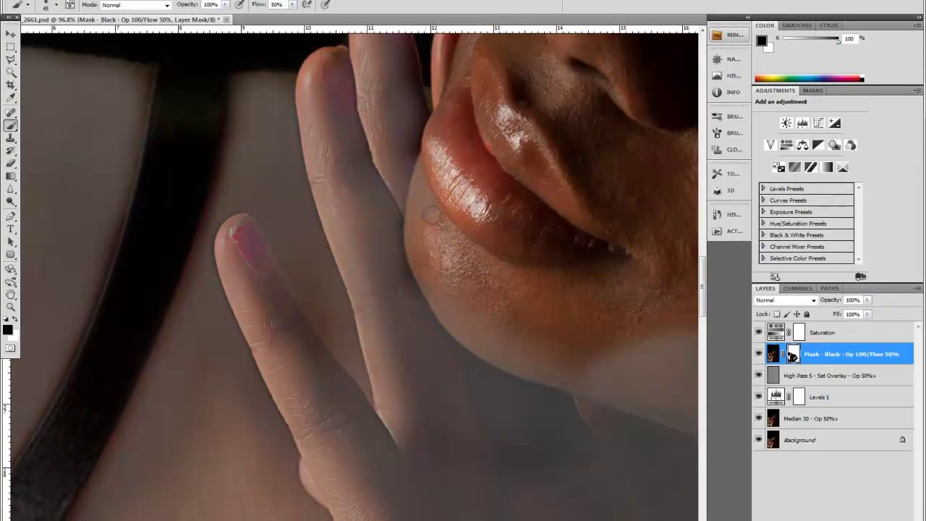
drag(432, 215, 587, 332)
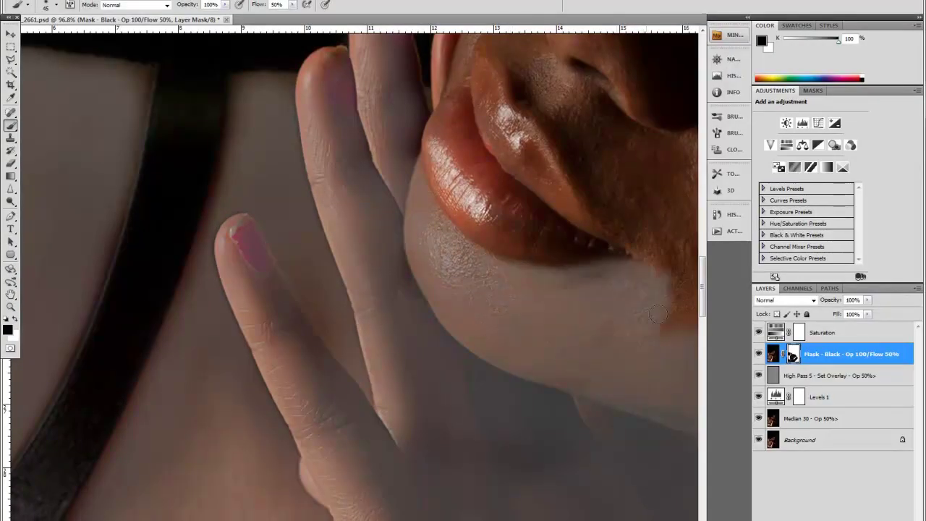
drag(561, 131, 522, 92)
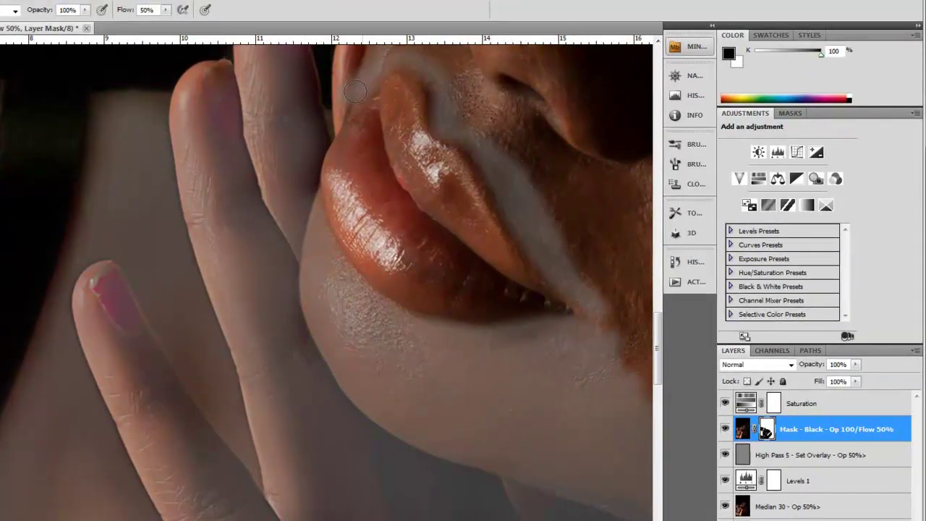
mouse_move(546, 169)
mouse_down()
mouse_move(590, 283)
mouse_move(463, 386)
mouse_up()
drag(340, 246, 366, 148)
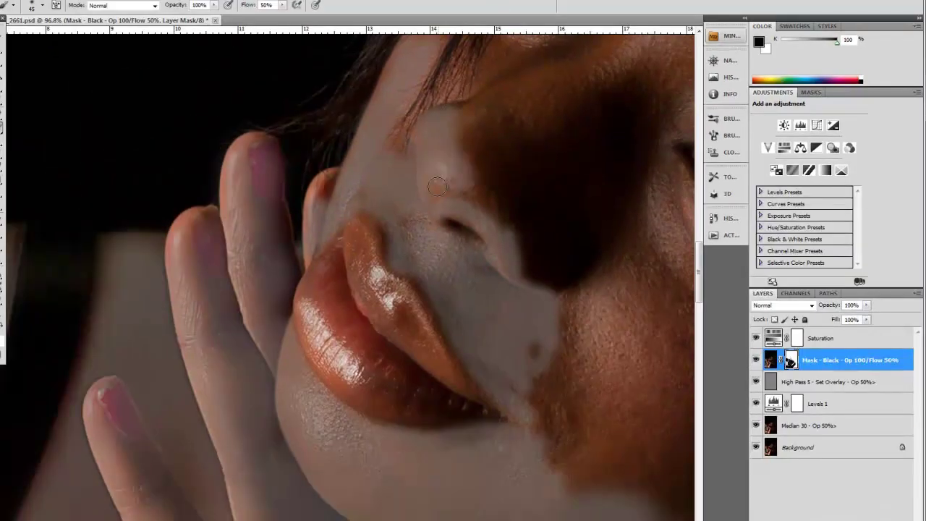
mouse_move(437, 187)
mouse_down()
mouse_move(506, 188)
mouse_move(579, 275)
mouse_move(564, 167)
mouse_move(529, 136)
mouse_move(637, 217)
mouse_move(651, 72)
mouse_move(521, 65)
mouse_up()
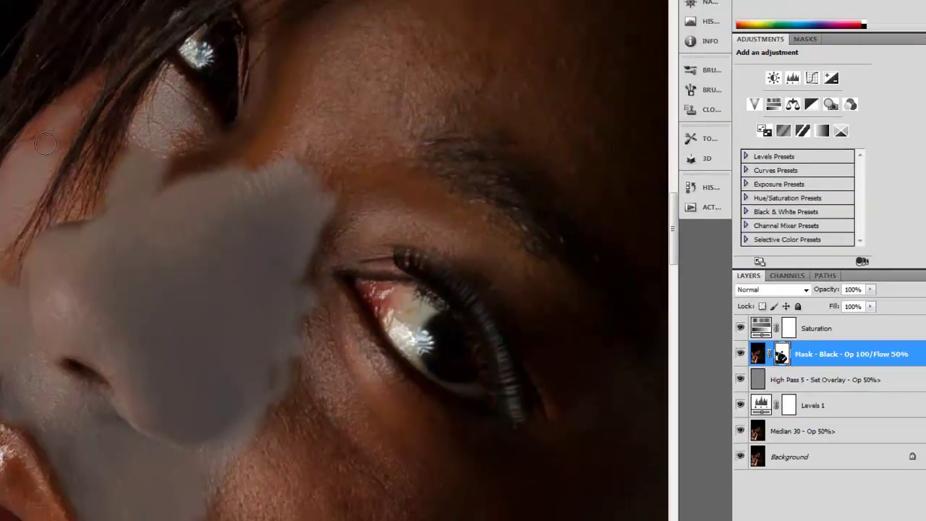
mouse_move(526, 243)
mouse_down()
mouse_move(299, 159)
mouse_move(383, 145)
mouse_move(434, 181)
mouse_move(422, 386)
mouse_move(622, 369)
mouse_move(507, 217)
mouse_move(463, 115)
mouse_move(514, 91)
mouse_move(572, 123)
mouse_up()
Mask the forehead, under-eye area, jaw, hairline and brow with a larger brush.
mouse_move(550, 402)
mouse_down()
mouse_move(471, 217)
mouse_move(564, 274)
mouse_up()
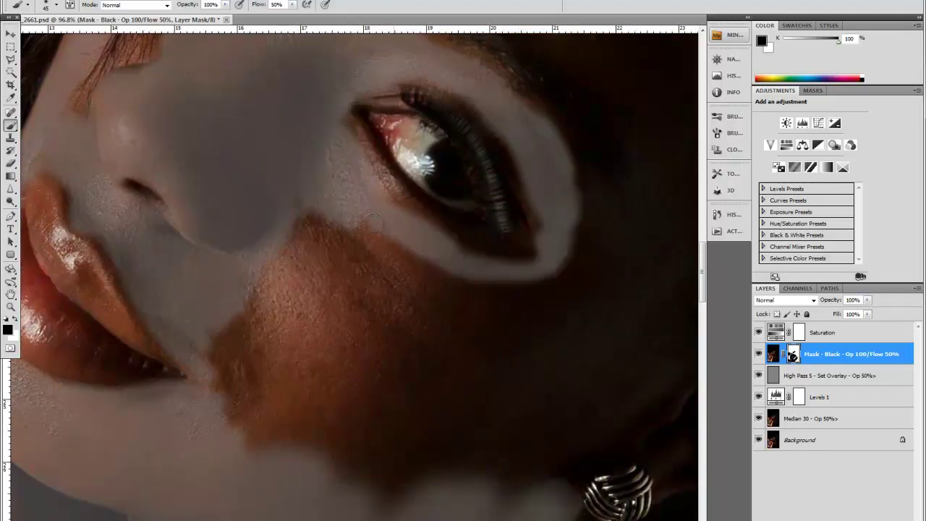
mouse_move(597, 383)
mouse_down()
mouse_move(437, 374)
mouse_move(509, 337)
mouse_move(550, 203)
mouse_up()
mouse_move(476, 128)
mouse_down()
mouse_move(430, 403)
mouse_move(346, 468)
mouse_up()
drag(521, 380, 428, 300)
mouse_move(109, 253)
mouse_down()
mouse_move(304, 232)
mouse_move(463, 297)
mouse_move(550, 463)
mouse_move(515, 275)
mouse_up()
drag(463, 275, 400, 398)
scroll(400, 398, up, 1)
key(bracketright)
key(bracketright)
key(bracketright)
drag(252, 269, 318, 362)
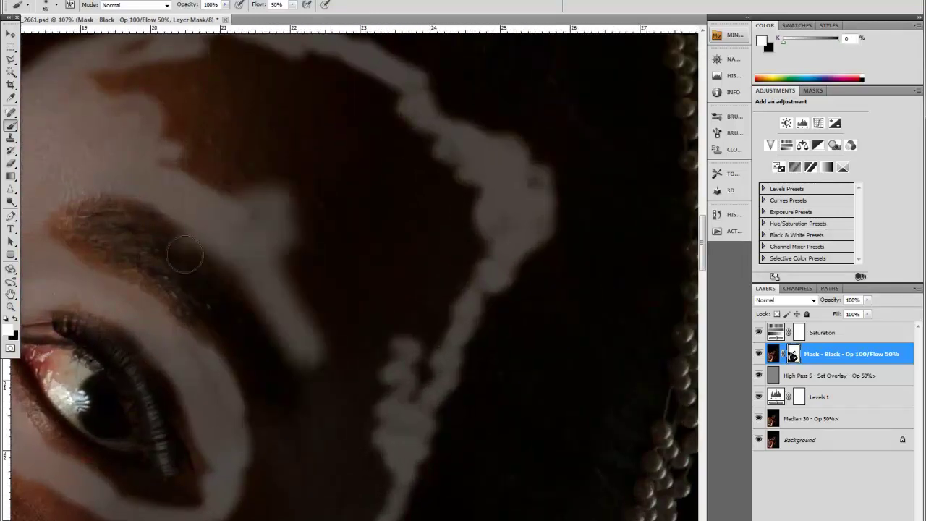
mouse_move(318, 318)
mouse_down()
mouse_move(186, 159)
mouse_move(340, 108)
mouse_move(377, 217)
mouse_move(463, 275)
mouse_move(399, 207)
mouse_move(357, 33)
mouse_up()
Paint the mask along the face edge, cover the cheek's orange patch, and view the mask alone.
mouse_move(376, 217)
mouse_down()
mouse_move(311, 362)
mouse_move(411, 186)
mouse_up()
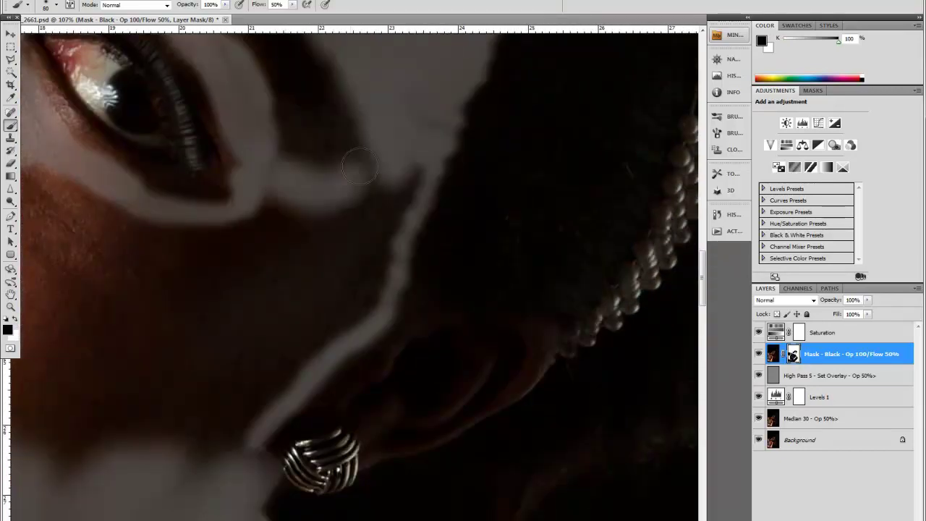
mouse_move(376, 239)
mouse_down()
mouse_move(248, 415)
mouse_move(340, 232)
mouse_move(203, 275)
mouse_move(145, 391)
mouse_move(81, 342)
mouse_move(304, 328)
mouse_up()
mouse_move(94, 376)
mouse_down()
mouse_move(217, 159)
mouse_move(173, 318)
mouse_up()
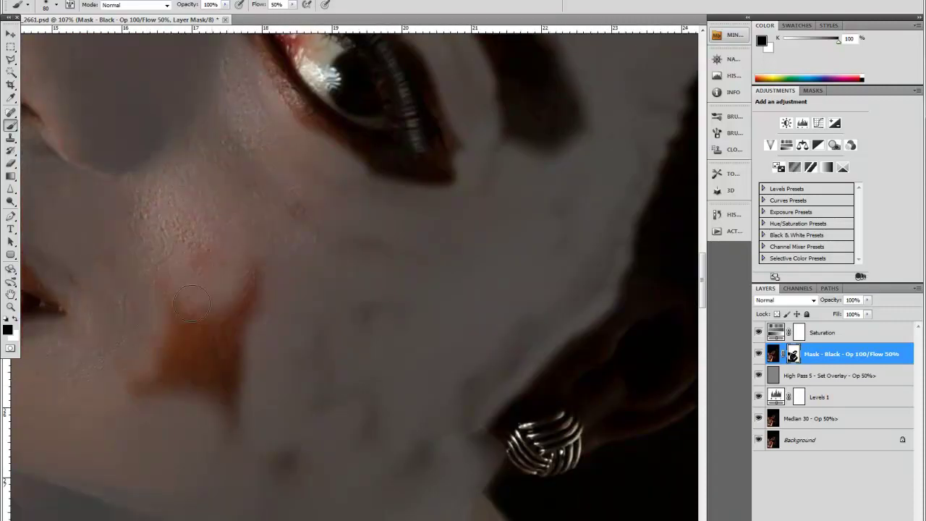
drag(174, 427, 259, 287)
key(ctrl+0)
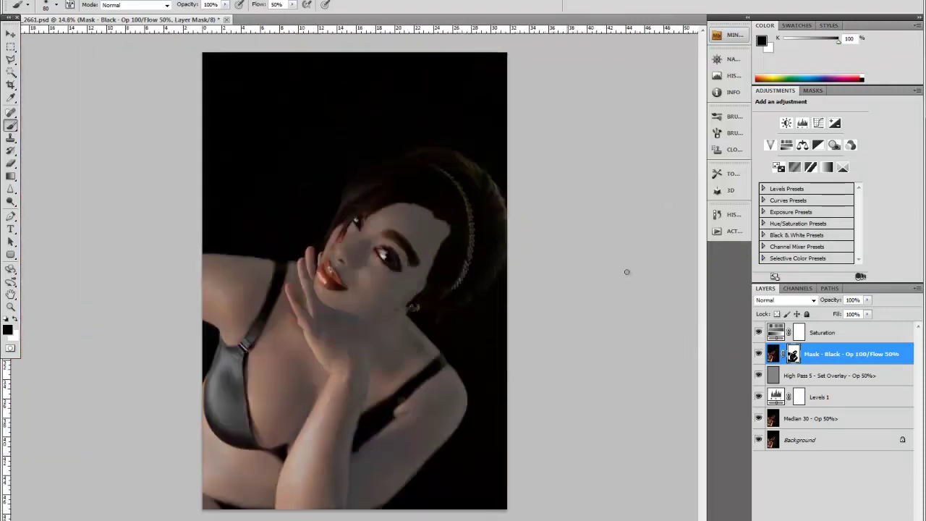
alt+click(793, 354)
scroll(325, 422, up, 3)
Fill mask gaps with black over the face, chin and upper-left grey blob, then return to colour view.
mouse_move(331, 290)
mouse_down()
mouse_move(279, 223)
mouse_move(246, 369)
mouse_up()
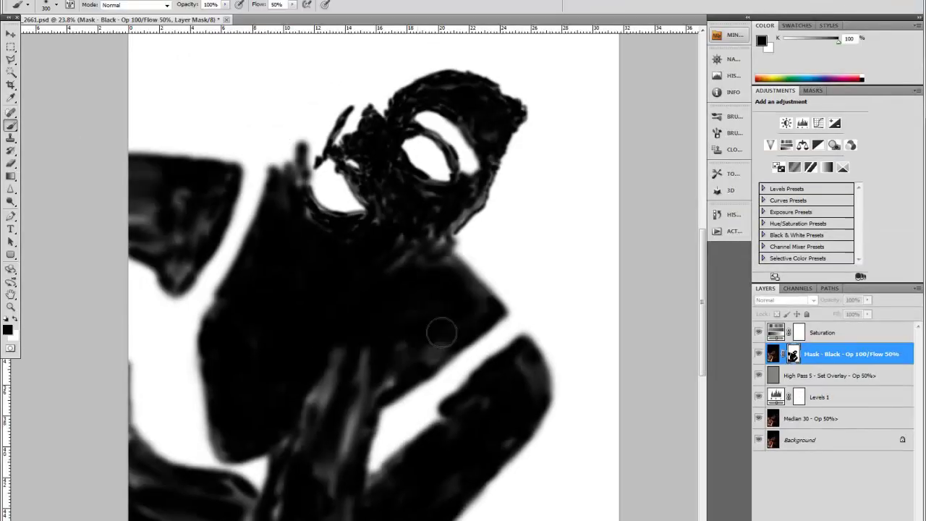
mouse_move(440, 330)
mouse_down()
mouse_move(347, 393)
mouse_move(341, 514)
mouse_up()
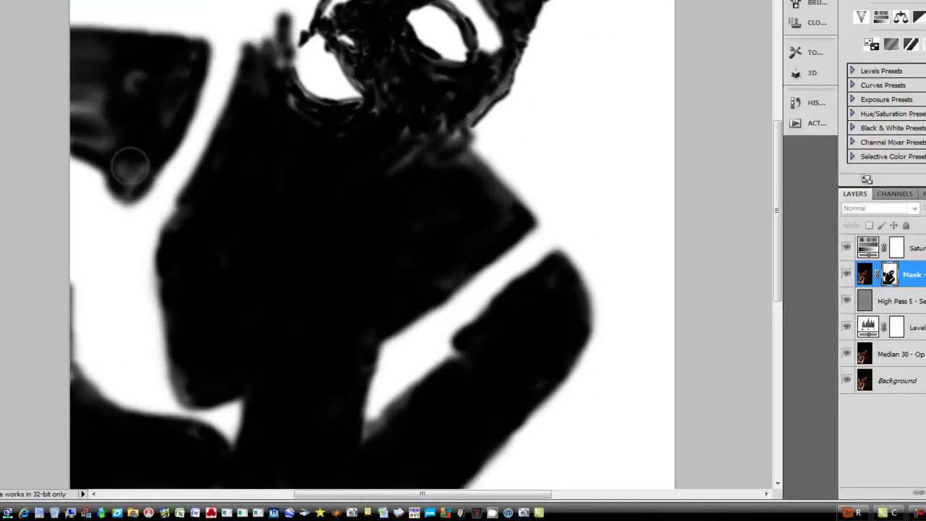
drag(128, 166, 120, 102)
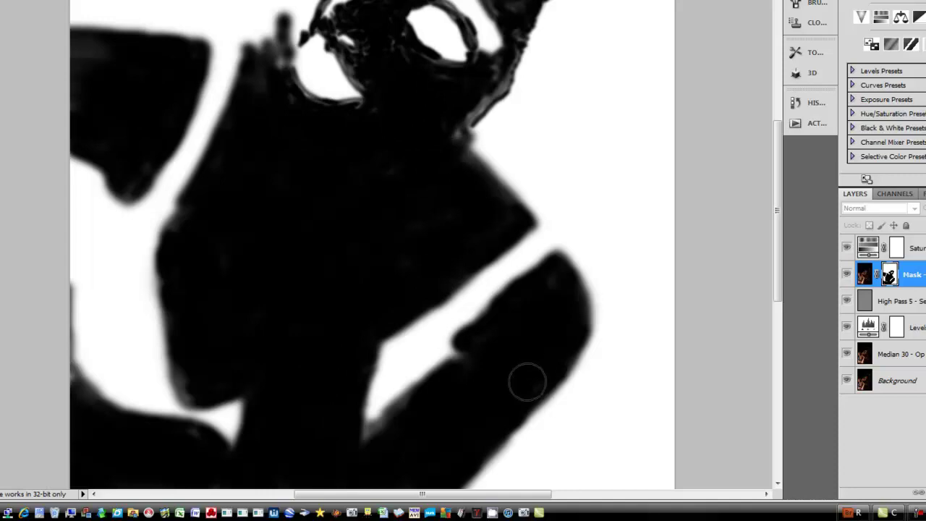
scroll(309, 249, up, 2)
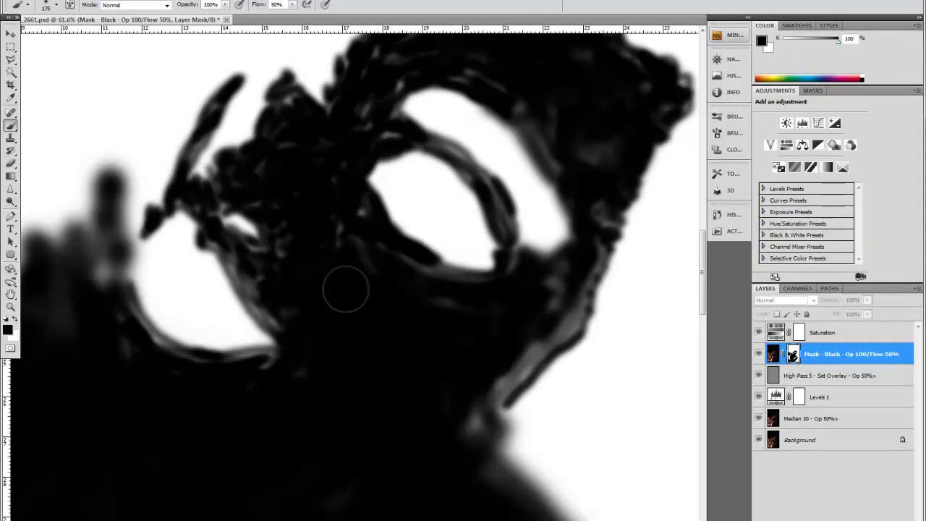
scroll(346, 290, up, 1)
key(bracketleft)
key(bracketleft)
key(bracketleft)
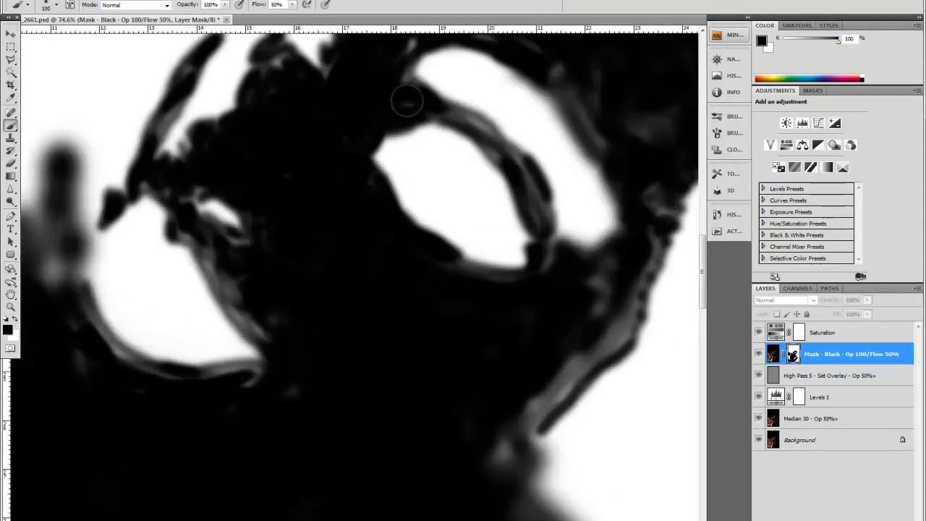
scroll(599, 200, up, 3)
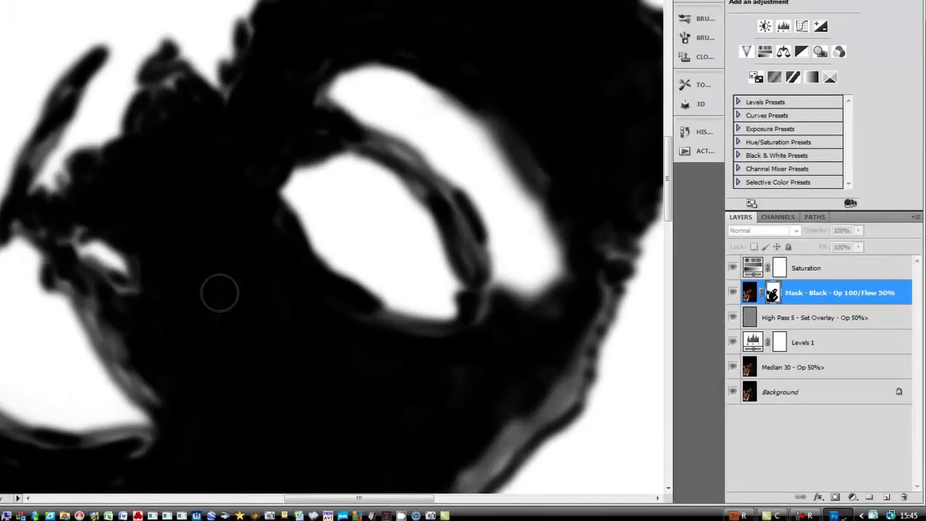
alt+click(770, 301)
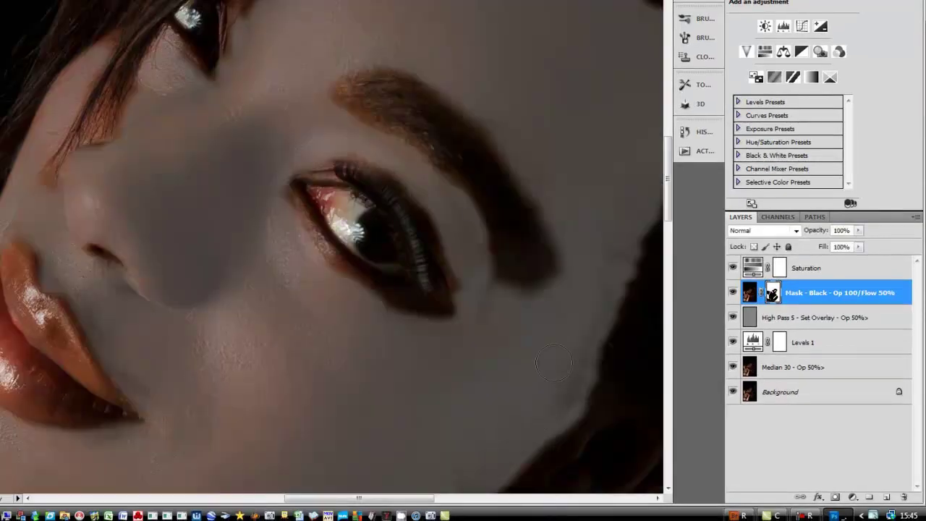
key(ctrl+0)
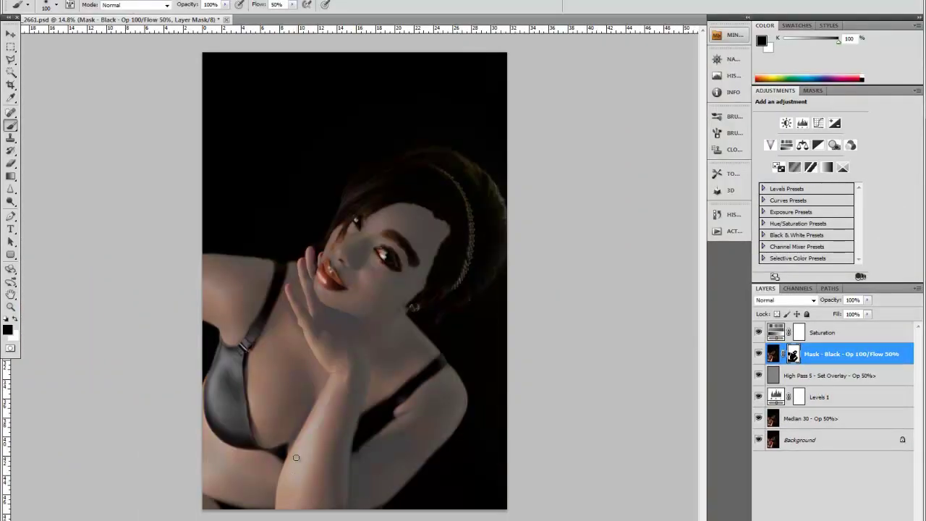
Save the retouch and raise the opacity of the Median 30 and High Pass 5 layers.
key(ctrl+s)
key(Return)
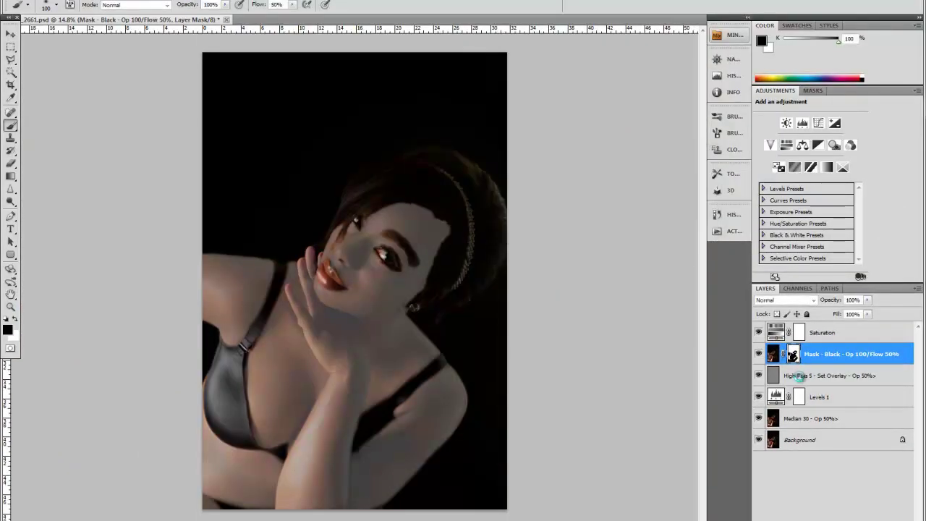
click(800, 375)
click(785, 300)
click(791, 418)
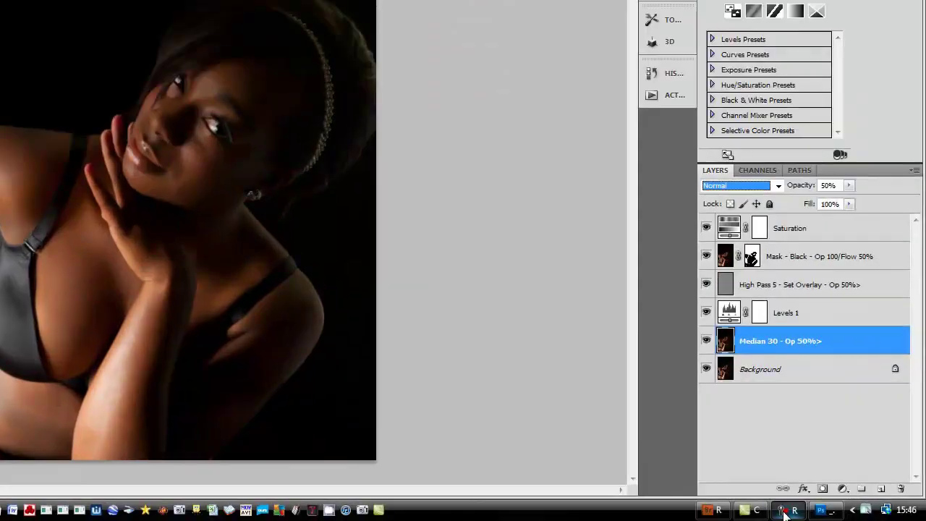
key(ctrl+minus)
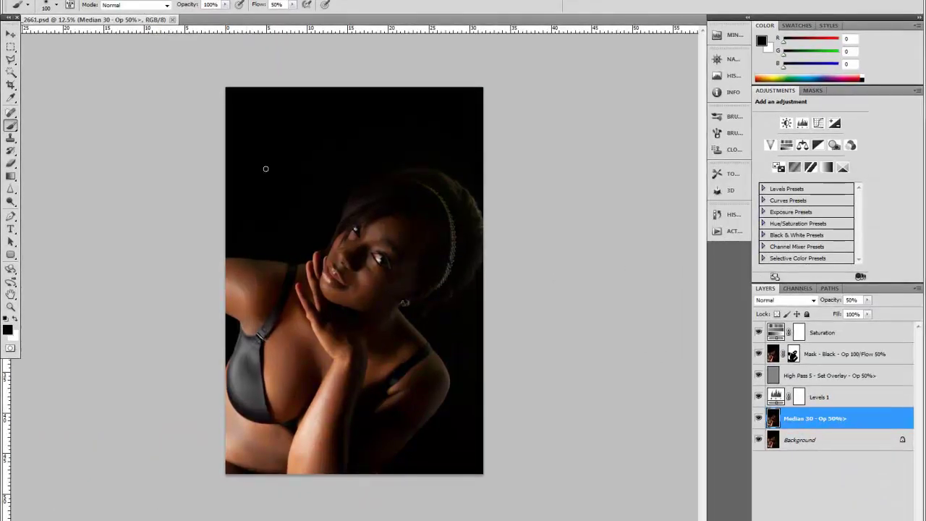
scroll(338, 291, up, 5)
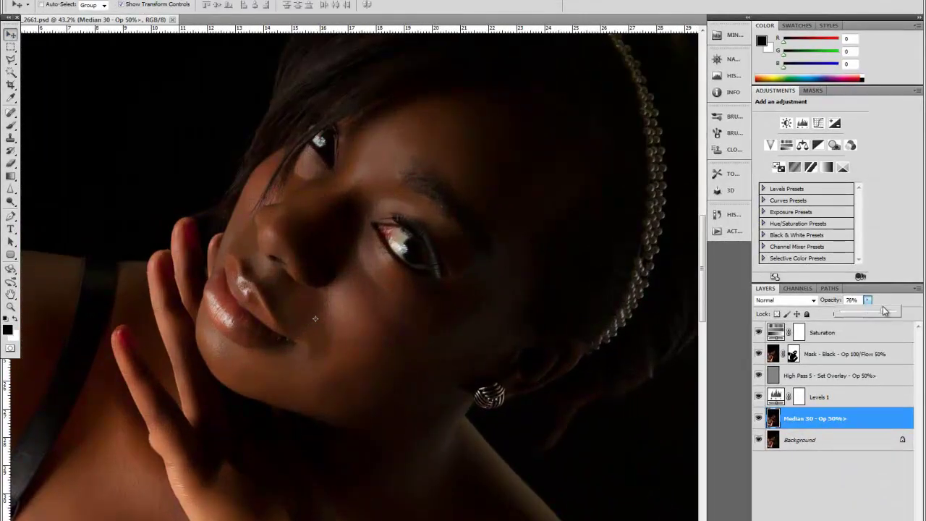
click(850, 373)
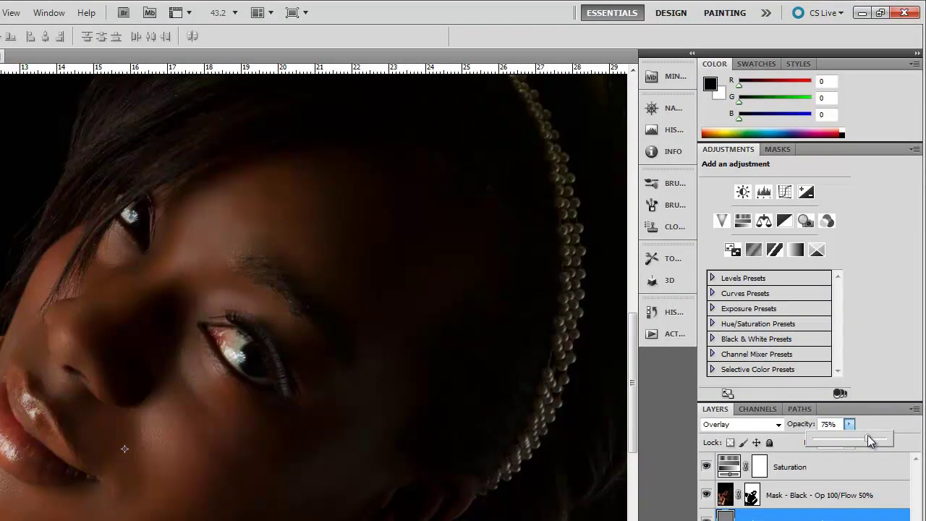
key(alt+bracketleft)
Flatten all layers into a single Background layer.
scroll(316, 318, down, 2)
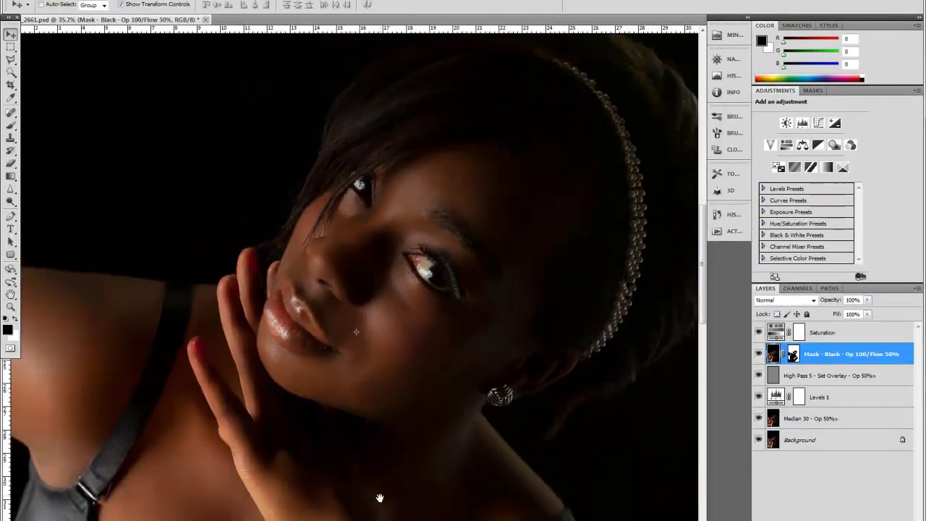
mouse_move(382, 441)
mouse_down()
mouse_move(480, 242)
mouse_move(243, 341)
mouse_move(353, 350)
mouse_up()
key(ctrl+0)
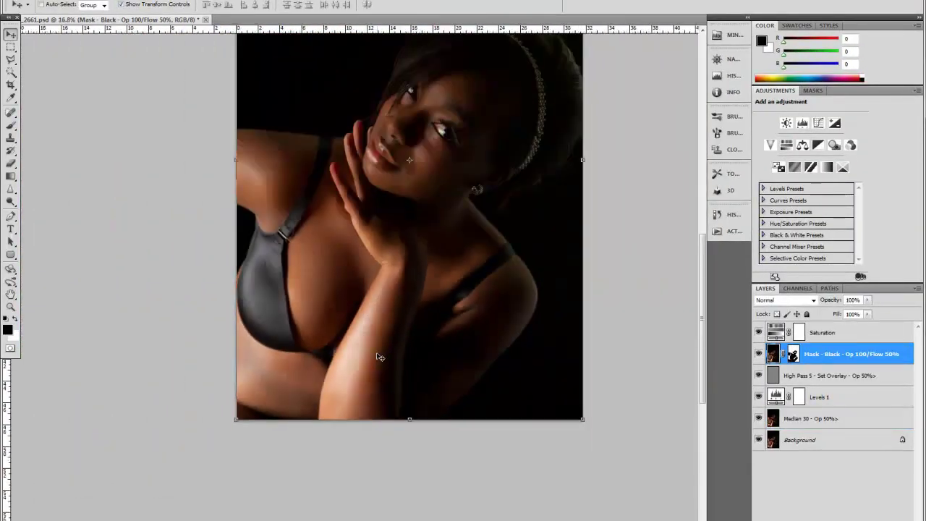
key(m)
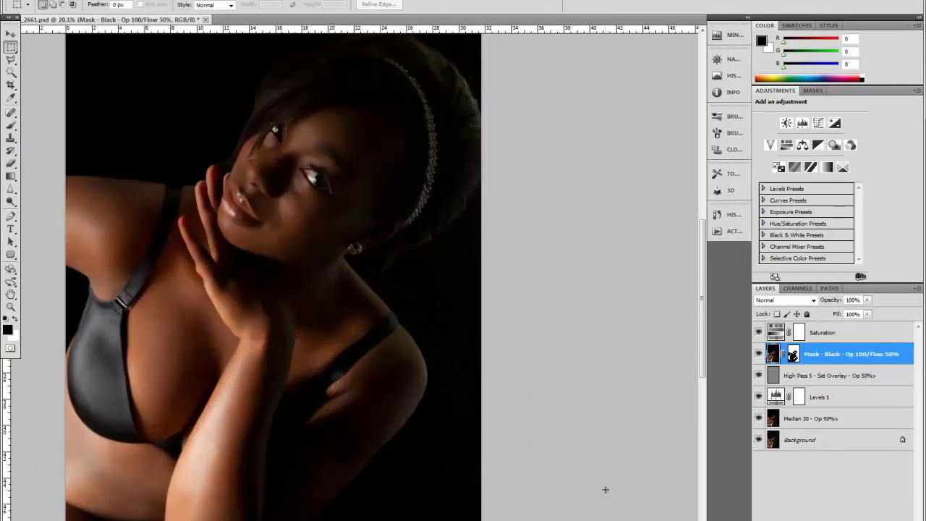
key(ctrl+shift+e)
key(j)
scroll(288, 260, up, 1)
scroll(199, 442, up, 2)
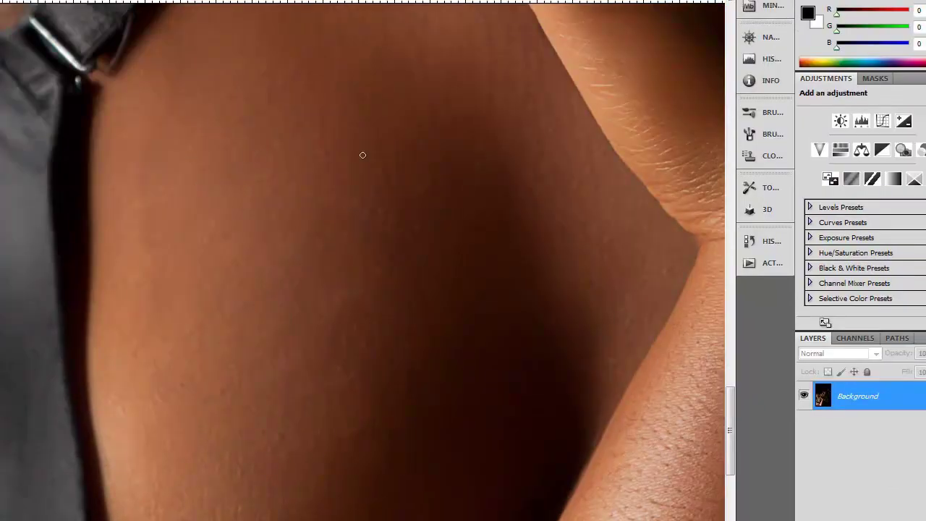
Inspect the chest and lips up close and sharpen the eye detail with the Sharpen tool.
scroll(191, 366, up, 5)
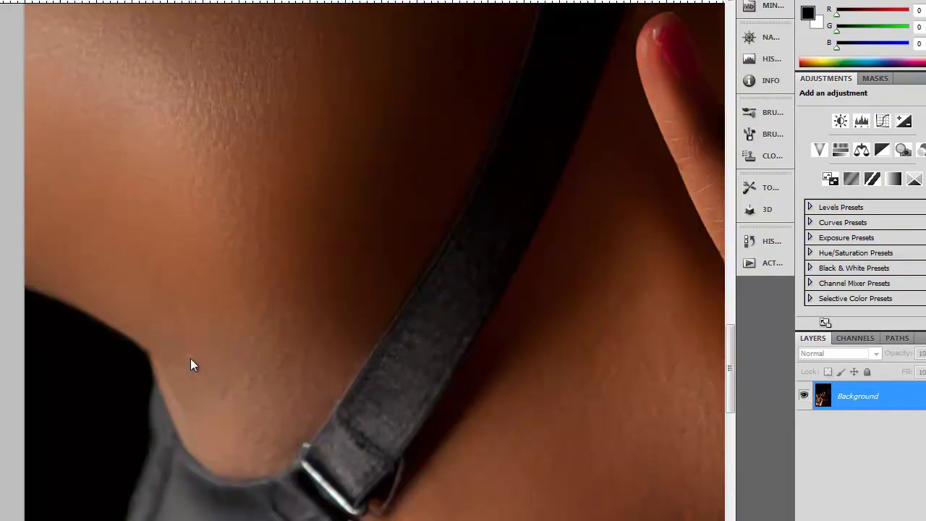
scroll(339, 376, up, 5)
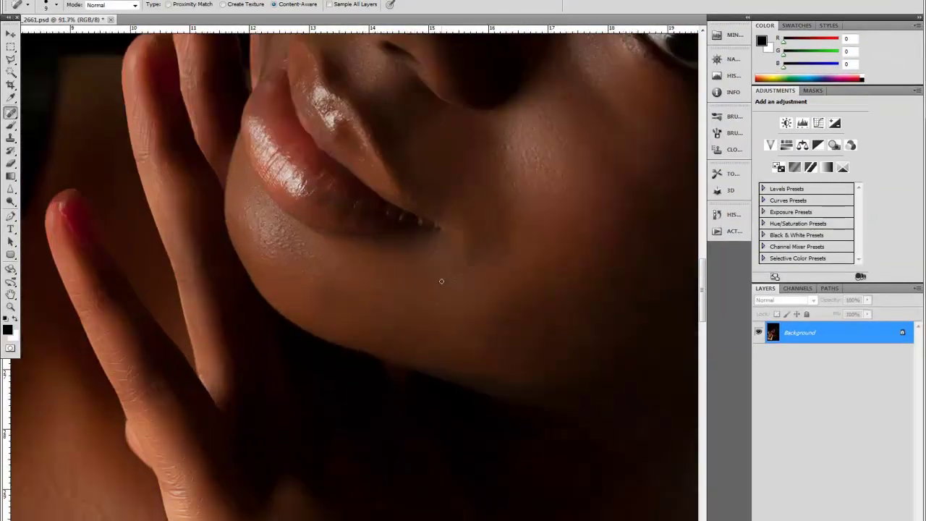
scroll(490, 388, up, 5)
key(r)
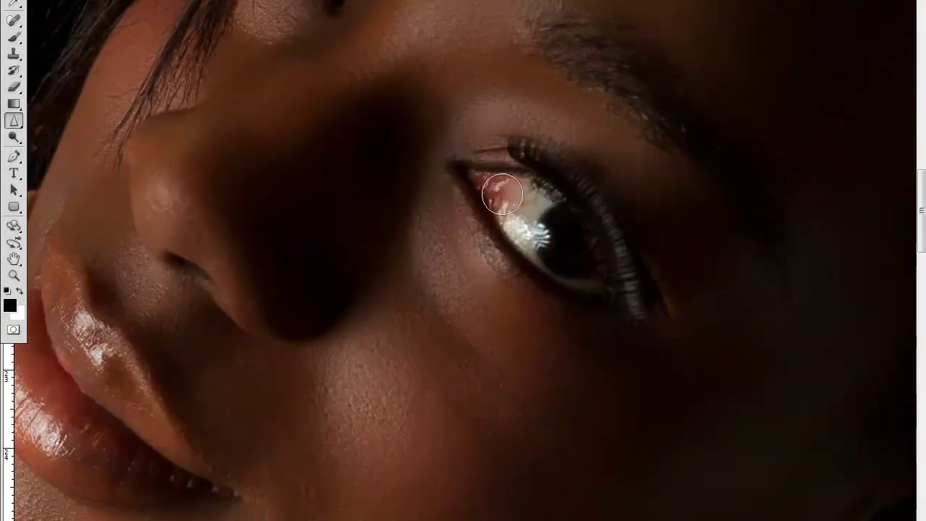
scroll(507, 207, up, 5)
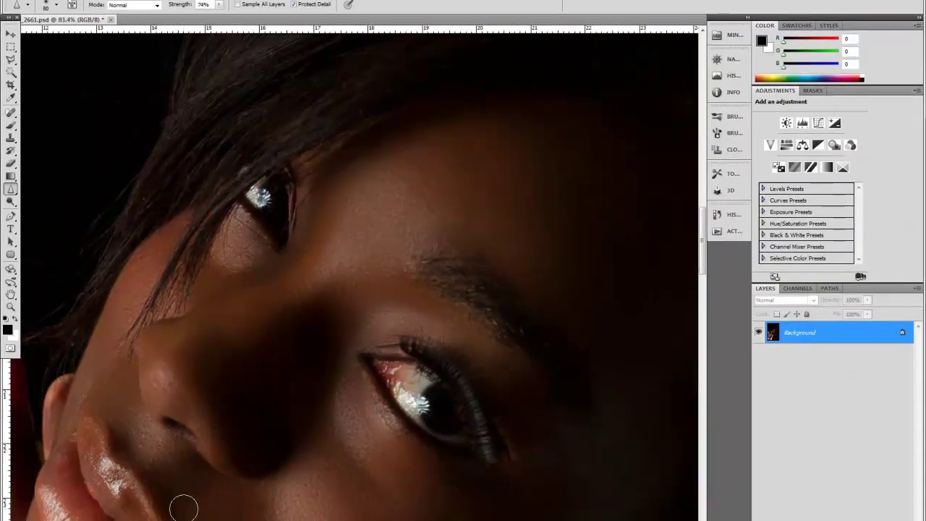
key(ctrl+0)
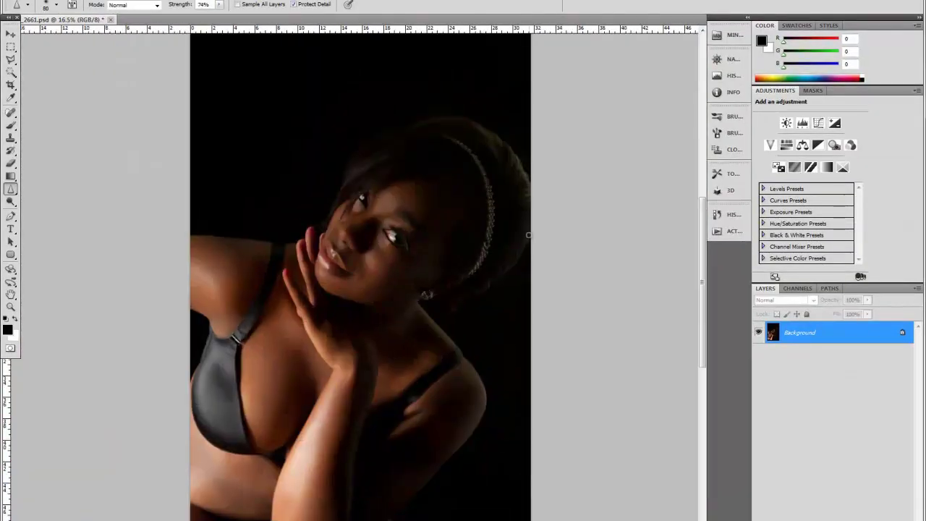
Select a large oval around the woman, feathered 250 px with the edge shifted slightly inward.
click(11, 46)
click(51, 59)
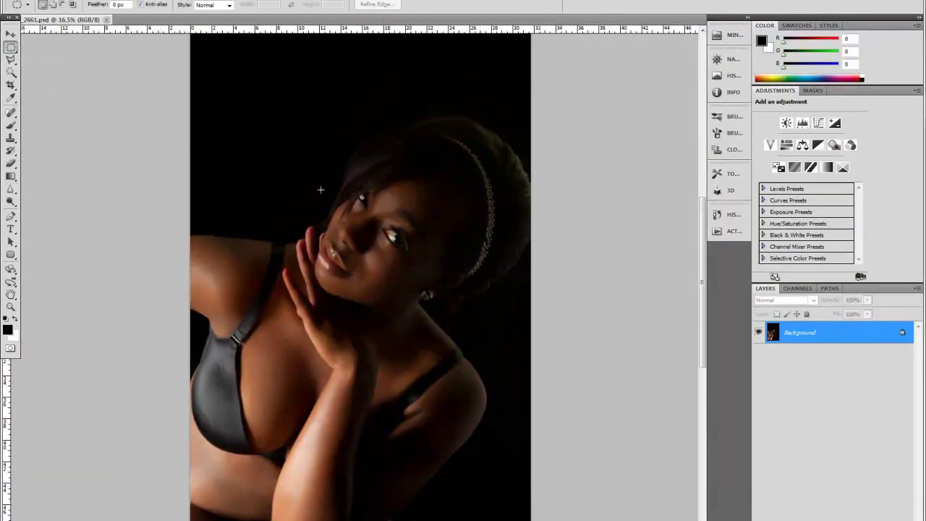
drag(231, 82, 459, 486)
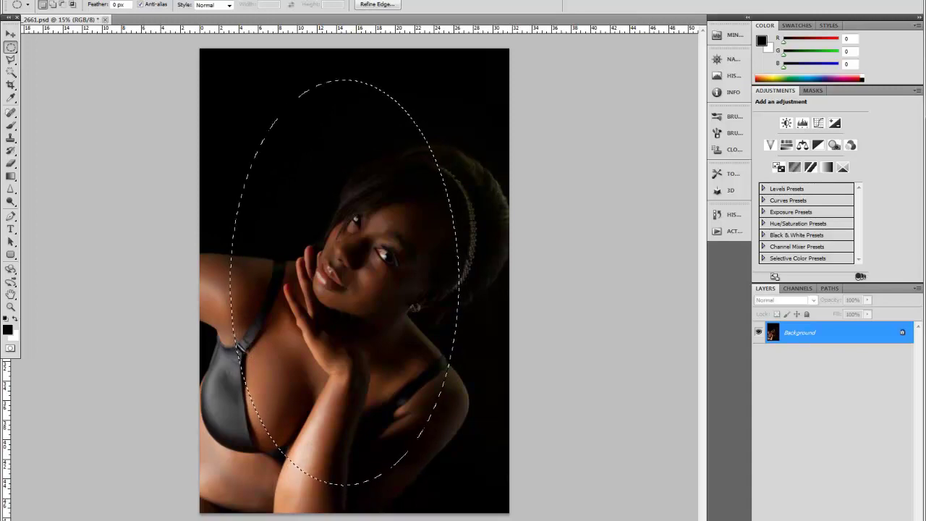
click(378, 4)
drag(112, 268, 171, 268)
drag(161, 129, 637, 130)
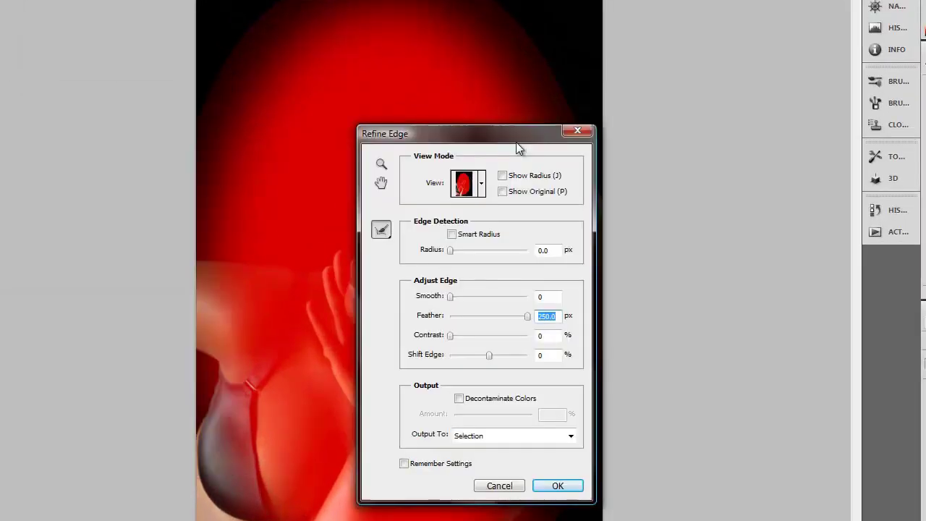
drag(617, 298, 615, 301)
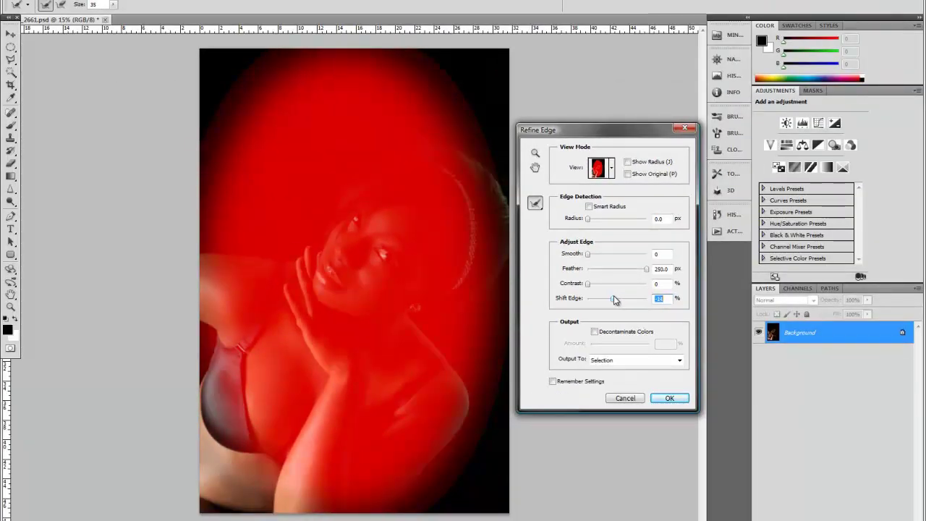
click(671, 400)
Add a Levels adjustment masked by the oval to darken the surroundings.
click(802, 123)
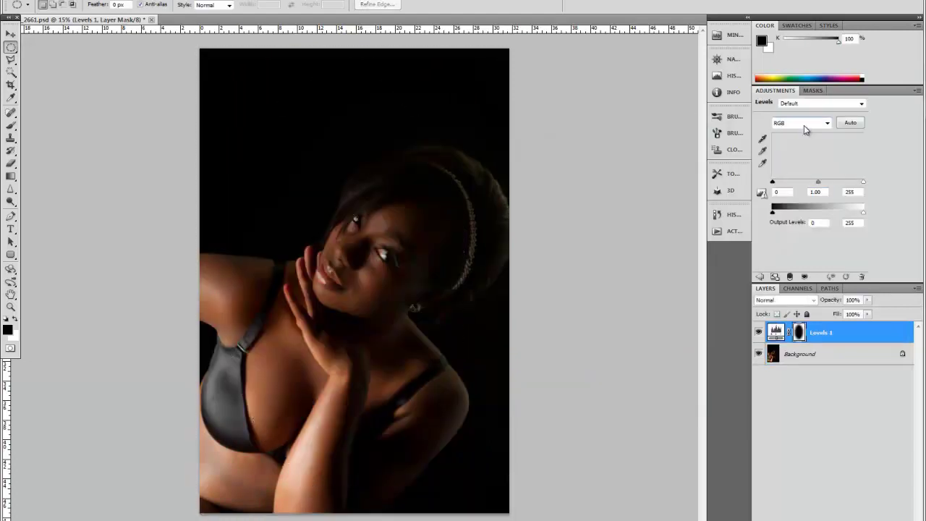
mouse_move(772, 181)
mouse_down()
mouse_move(875, 180)
mouse_move(786, 183)
mouse_up()
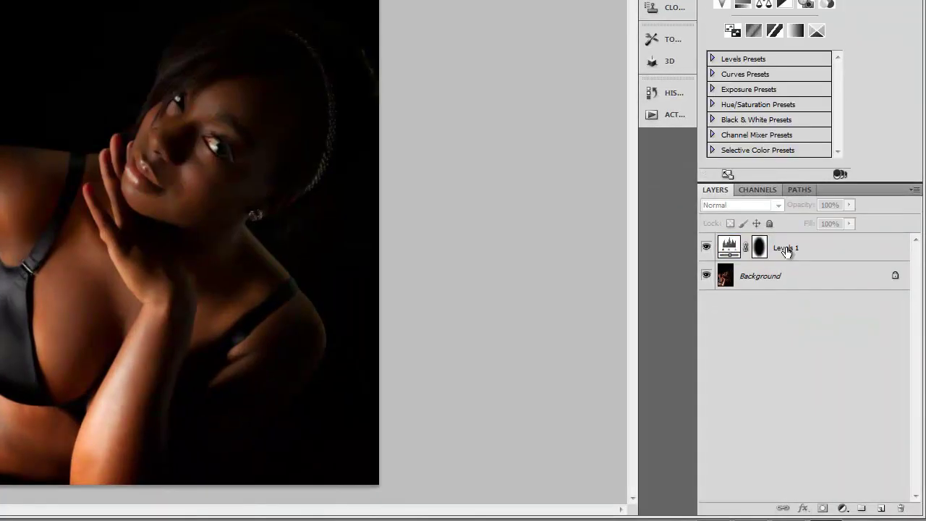
click(788, 250)
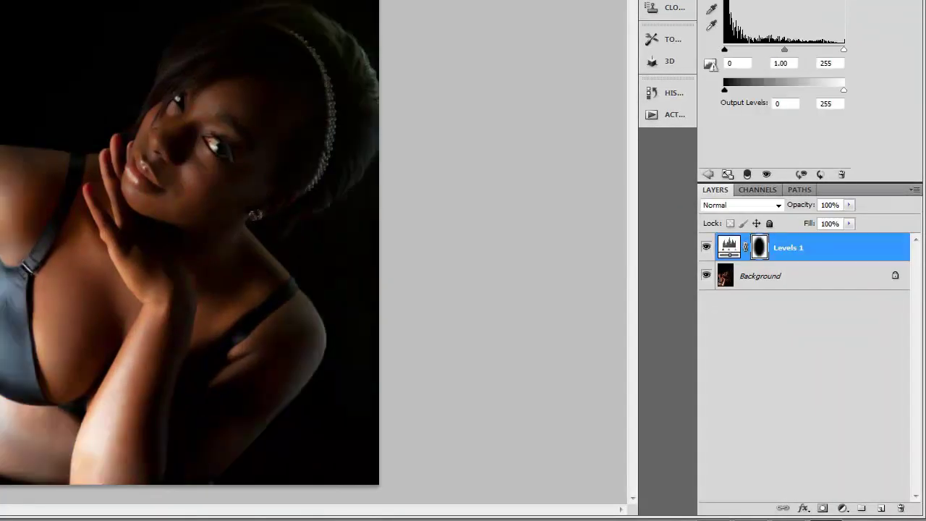
Replace the vignette Levels layer with a Multiply darkening gradient from the bottom-left at raised opacity.
drag(783, 50, 790, 52)
key(Delete)
click(741, 205)
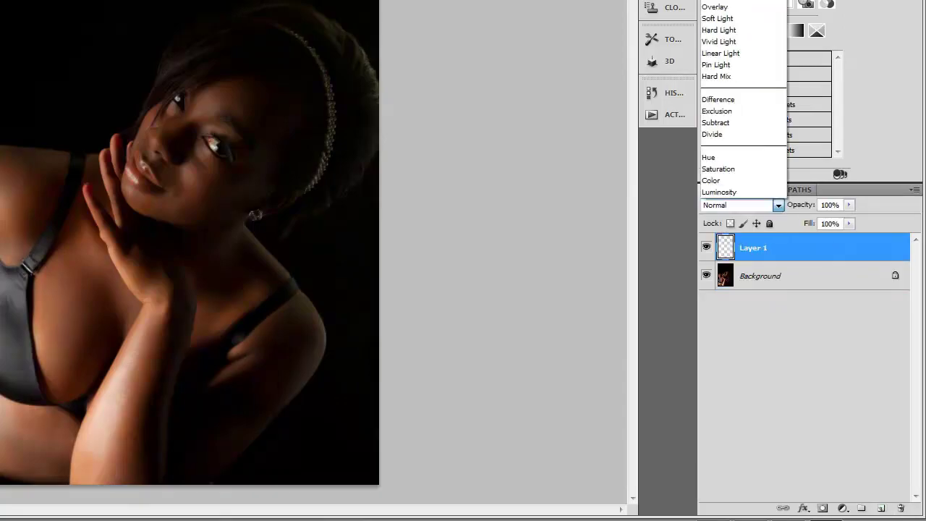
drag(848, 205, 817, 241)
drag(193, 509, 289, 398)
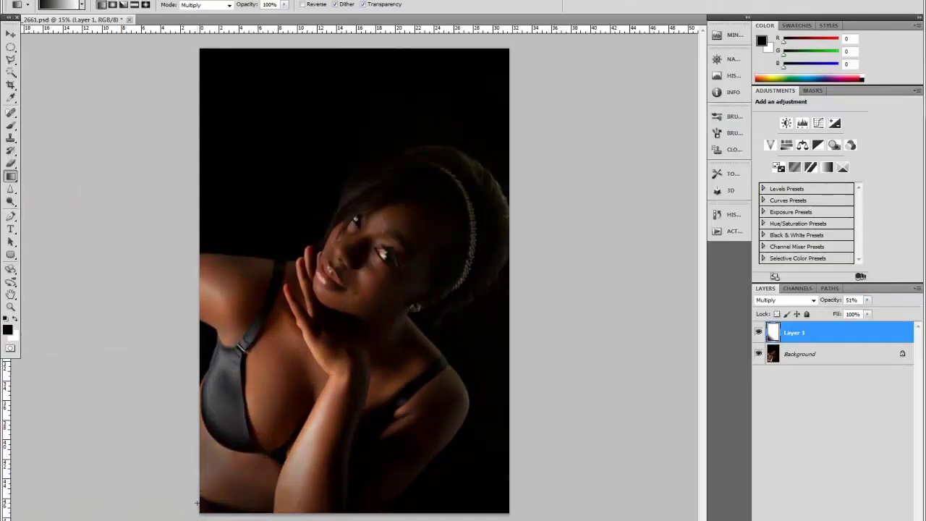
click(866, 299)
drag(867, 312, 881, 312)
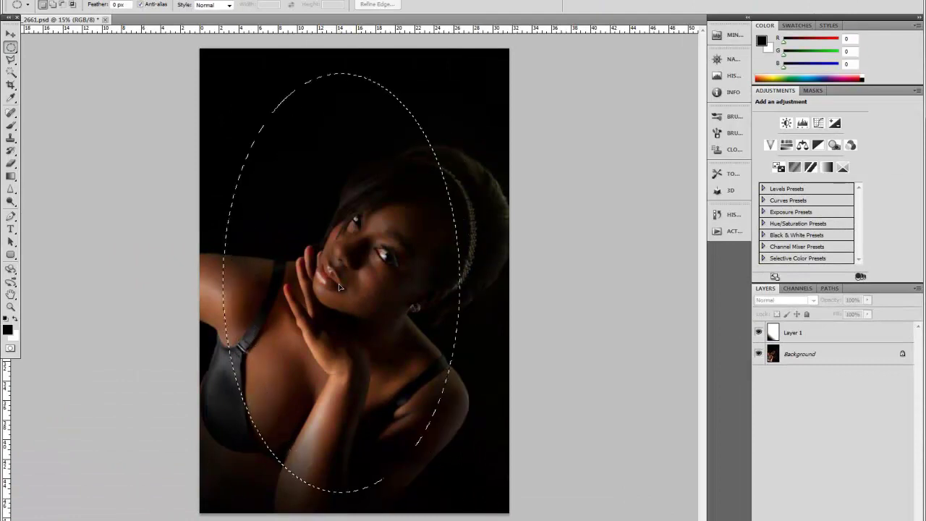
Feather the oval selection to 250 px and add a Levels adjustment masked to it.
click(802, 123)
key(ctrl+z)
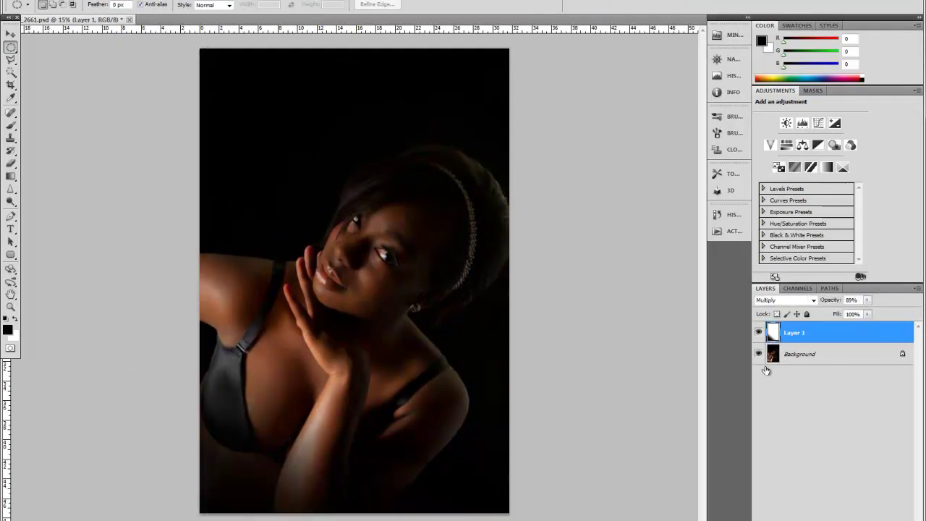
click(815, 364)
key(ctrl+alt+r)
key(Escape)
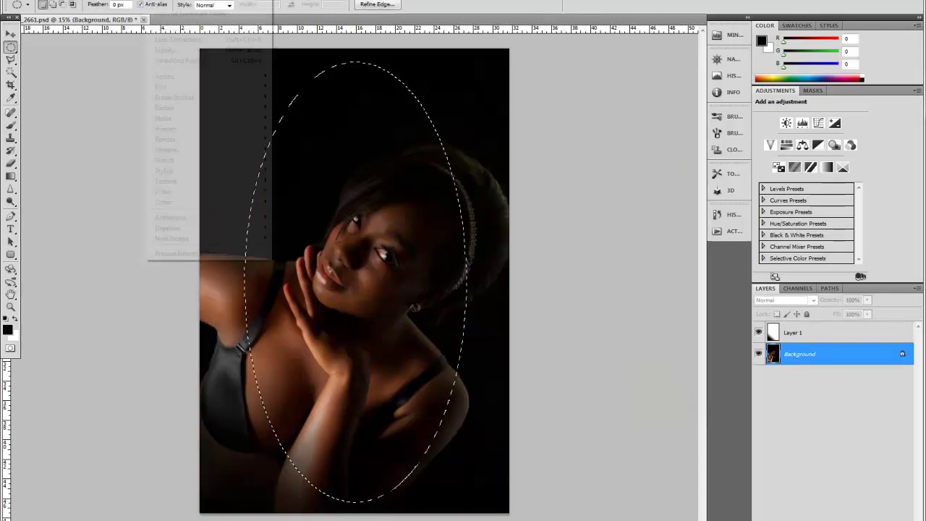
key(ctrl+alt+r)
drag(588, 270, 648, 275)
click(670, 398)
click(802, 123)
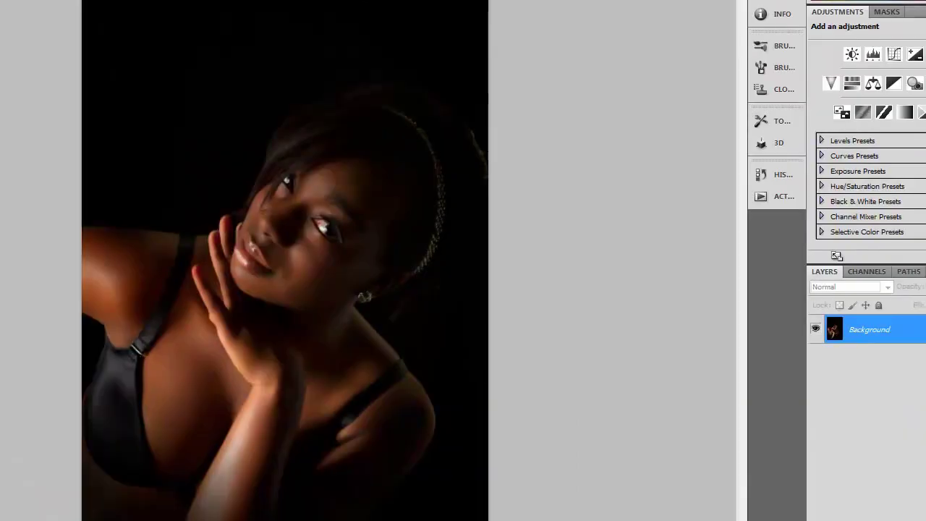
Render a lens flare at the top-left, mask it off the model, and flatten the image.
click(136, 13)
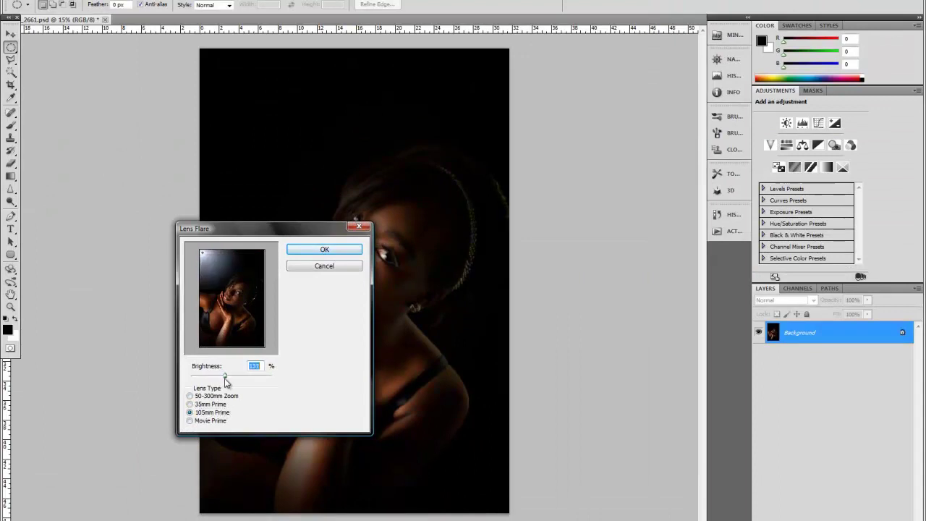
click(324, 249)
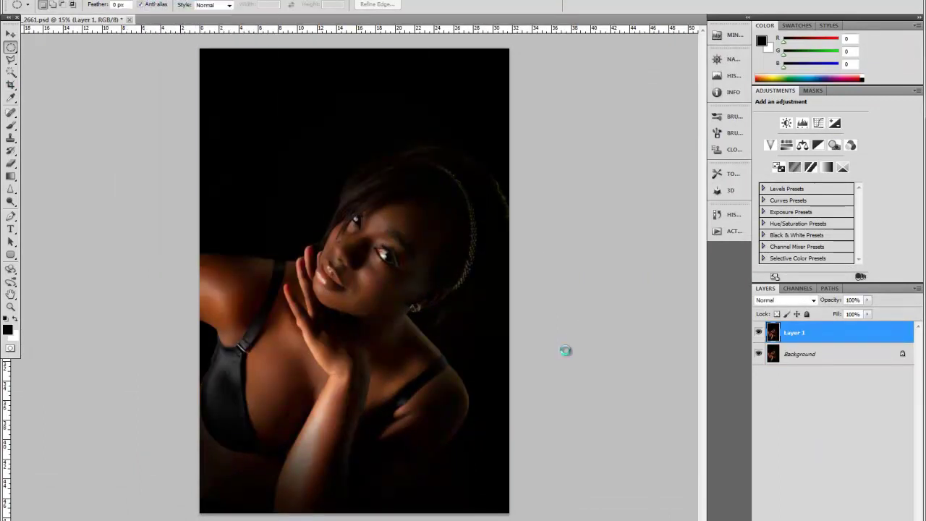
key(b)
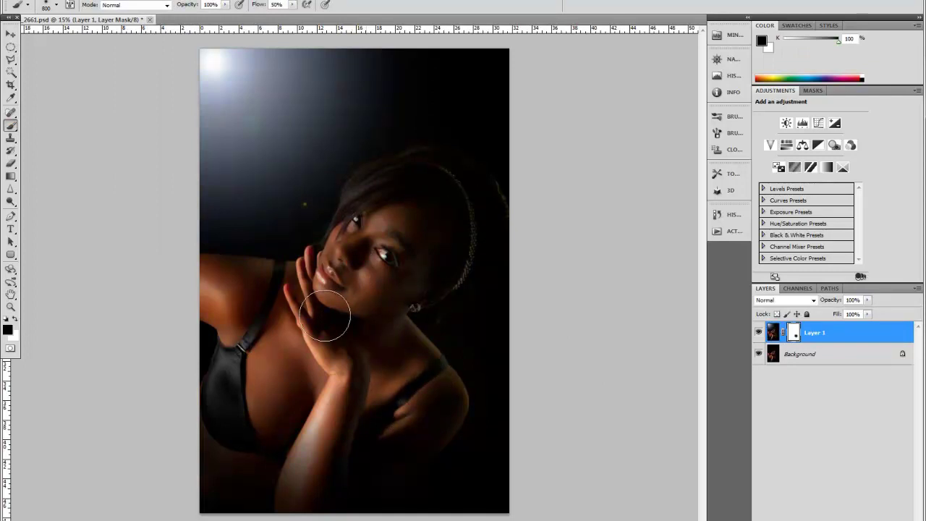
mouse_move(525, 494)
mouse_down()
mouse_move(422, 242)
mouse_move(232, 349)
mouse_move(379, 492)
mouse_move(463, 405)
mouse_up()
alt+click(794, 333)
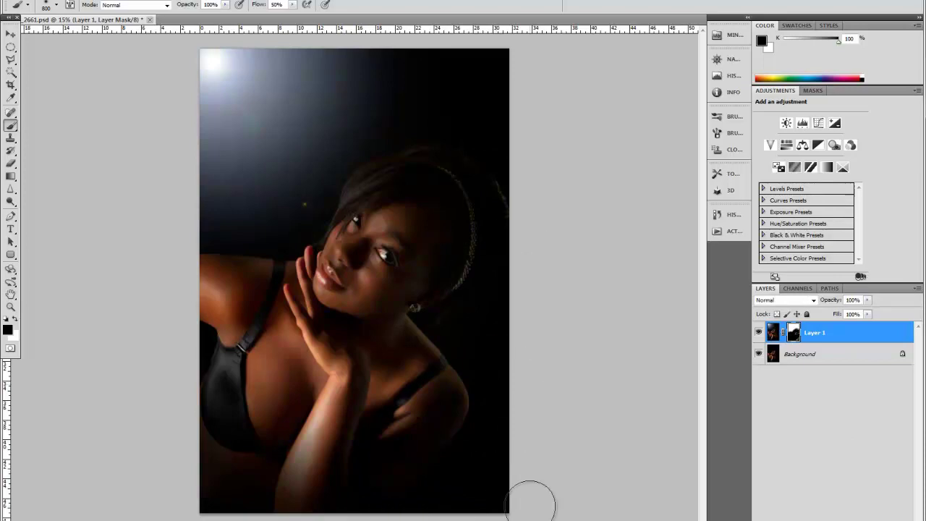
key(ctrl+shift+e)
Save the flattened image and select the skin highlights with Color Range.
key(alt+f)
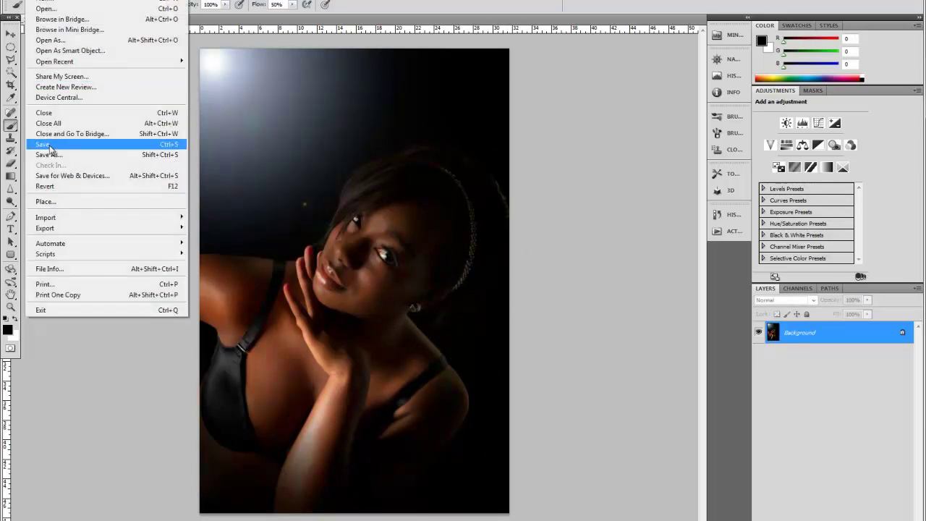
click(43, 145)
key(alt+s)
click(46, 72)
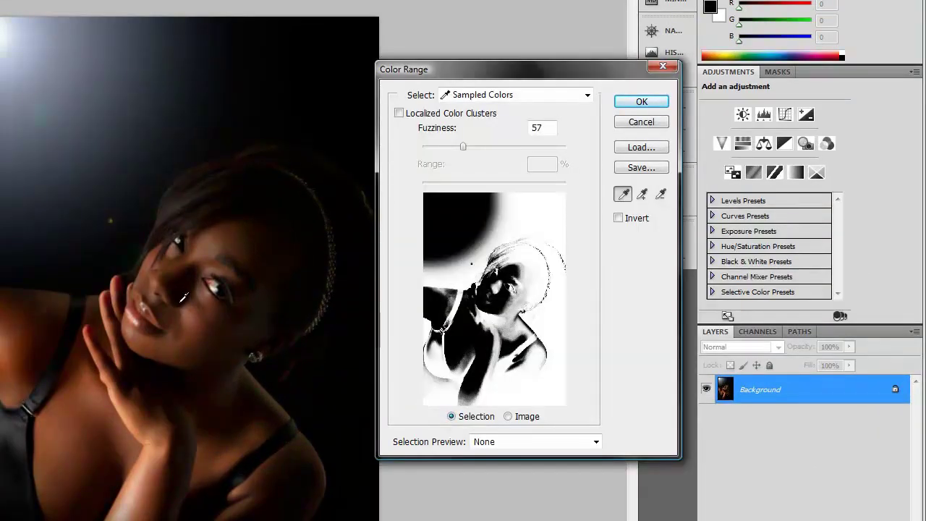
click(183, 297)
click(641, 101)
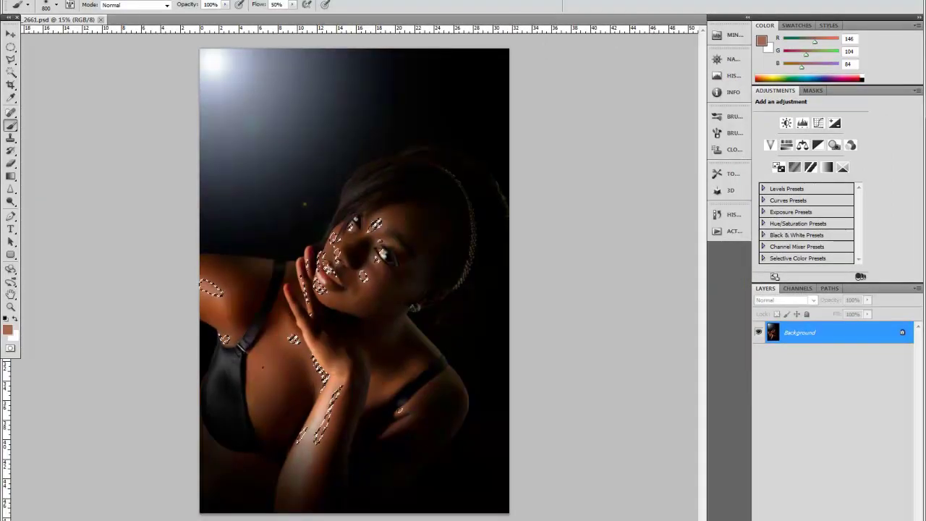
Copy the highlights to a new filled layer, deselect, and add a layer mask.
key(ctrl+j)
key(shift+F5)
key(Return)
key(ctrl+d)
key(d)
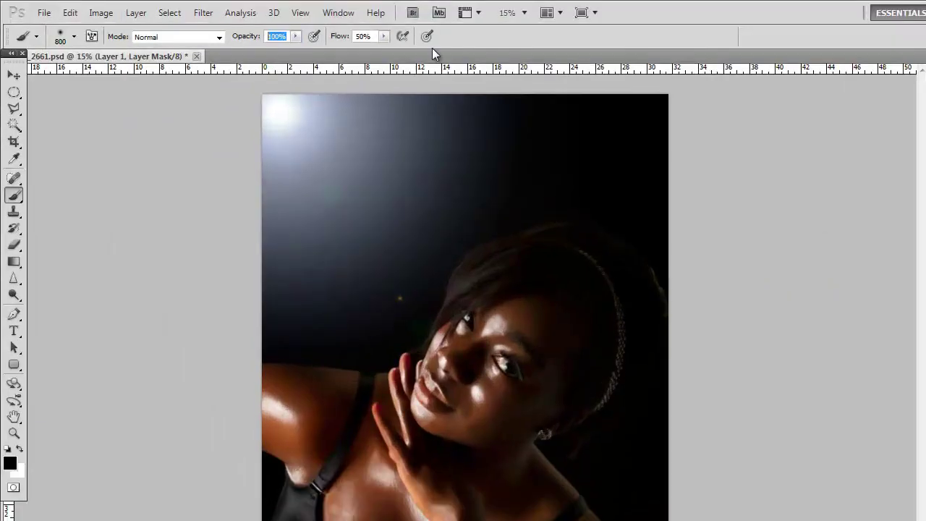
Set the mask brush to 300 px, 30% opacity and 60% flow, swapping white and black.
key(3)
key(shift+6)
key(x)
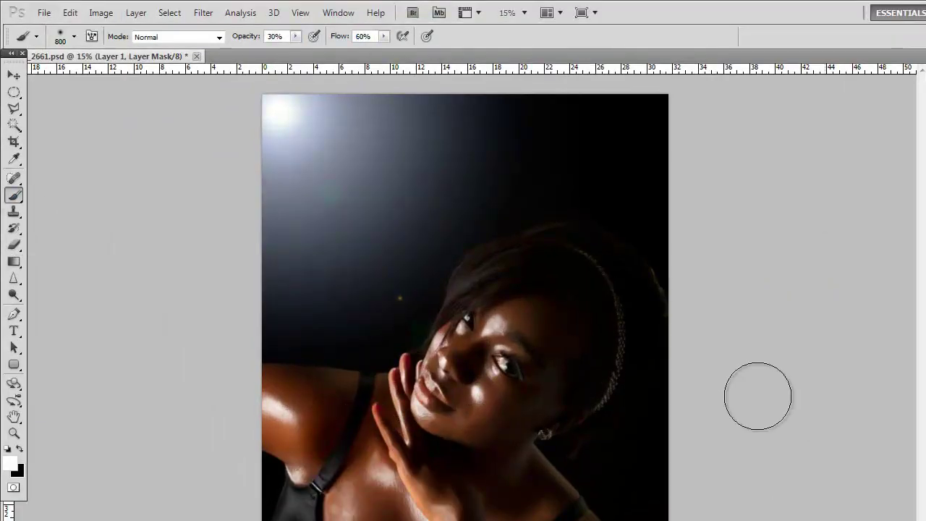
key(bracketleft)
key(bracketleft)
key(bracketleft)
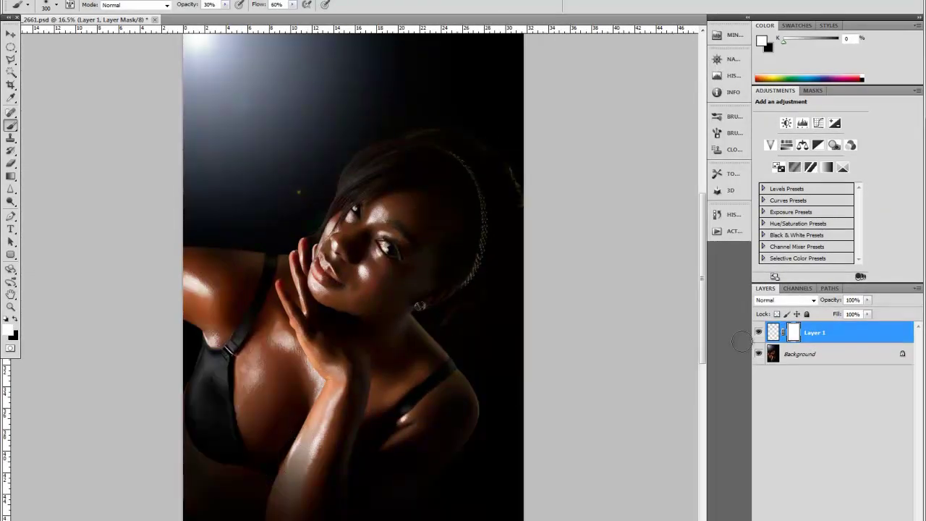
key(x)
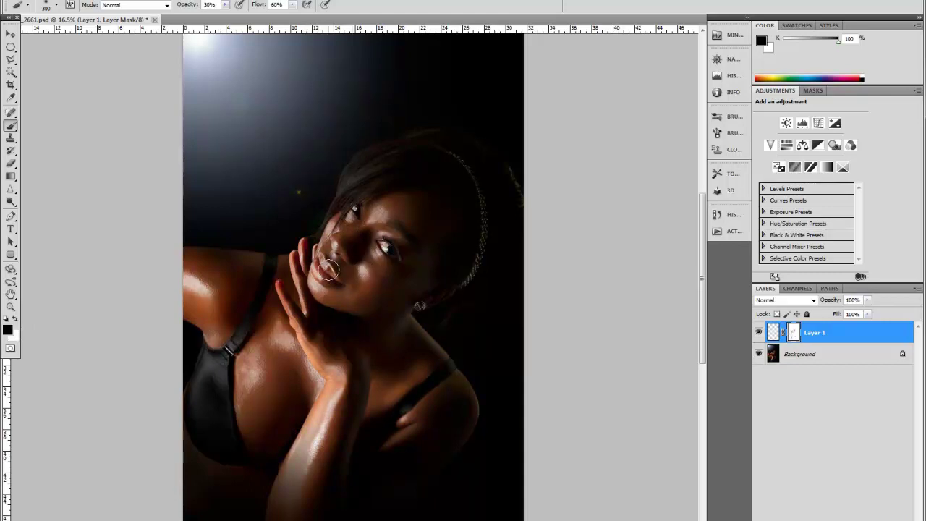
Set Layer 1 to Overlay at 25% opacity and toggle its visibility to compare.
click(786, 299)
click(773, 149)
mouse_move(868, 299)
mouse_down()
mouse_move(818, 320)
mouse_move(834, 324)
mouse_move(826, 323)
mouse_up()
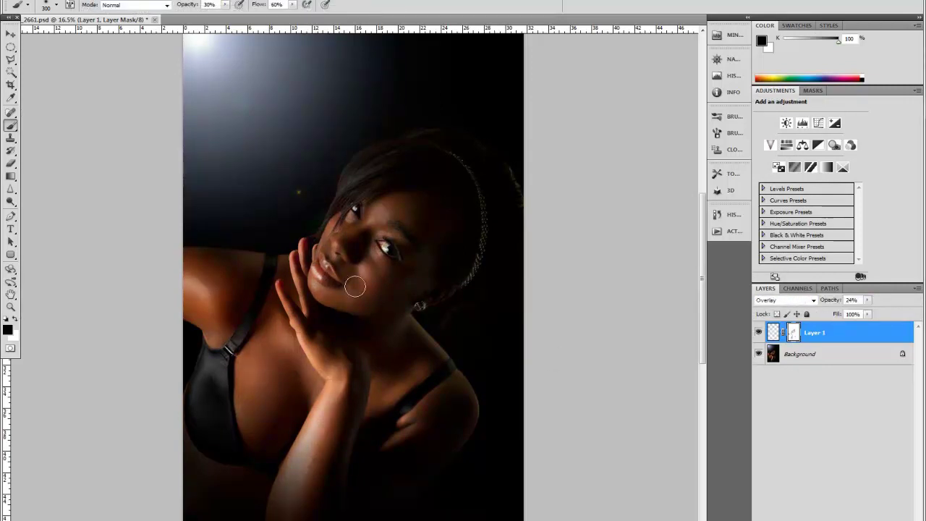
drag(867, 300, 872, 313)
click(758, 334)
drag(867, 300, 869, 314)
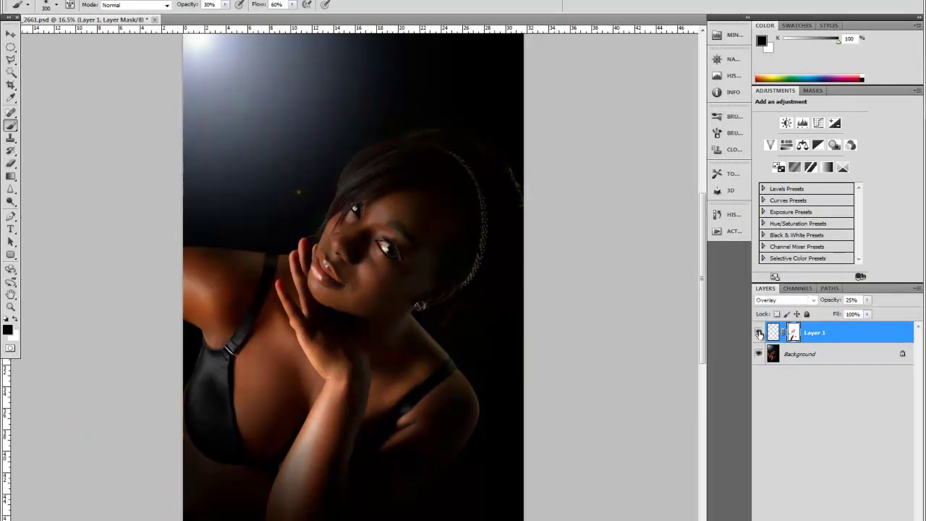
click(758, 334)
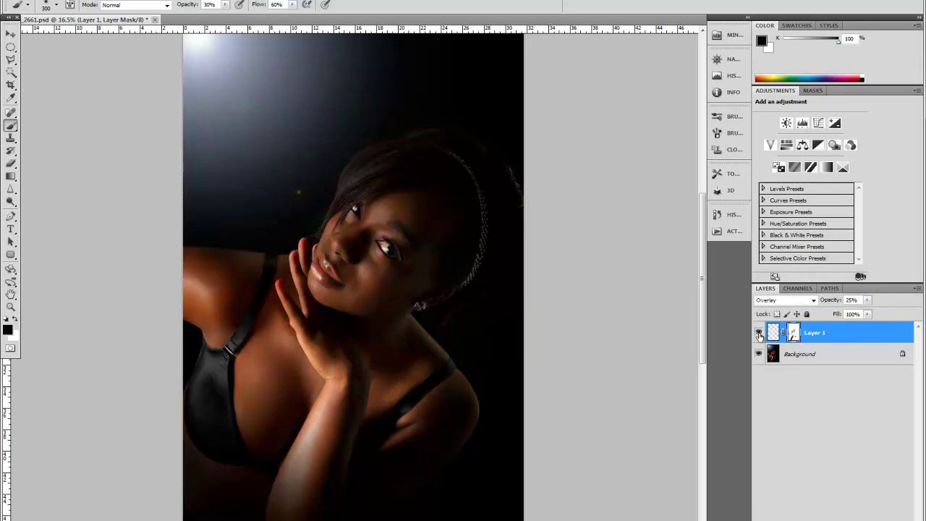
click(822, 483)
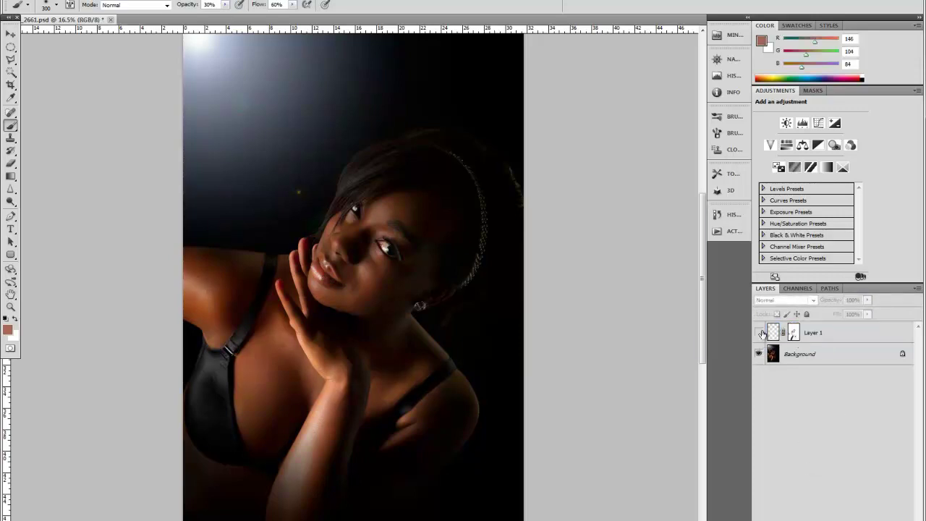
Add a Levels adjustment (0.93, 247) and a Hue/Saturation adjustment (-5 saturation).
key(ctrl+z)
click(802, 123)
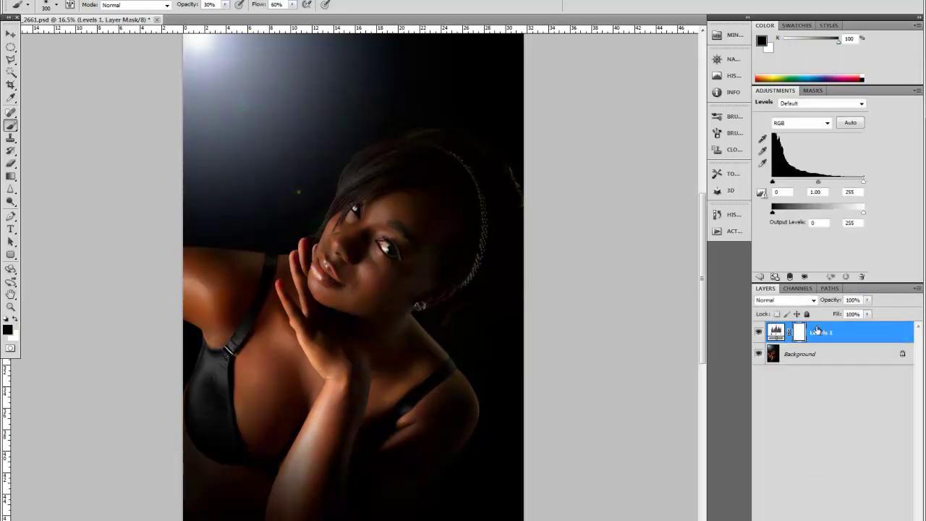
drag(818, 182, 862, 187)
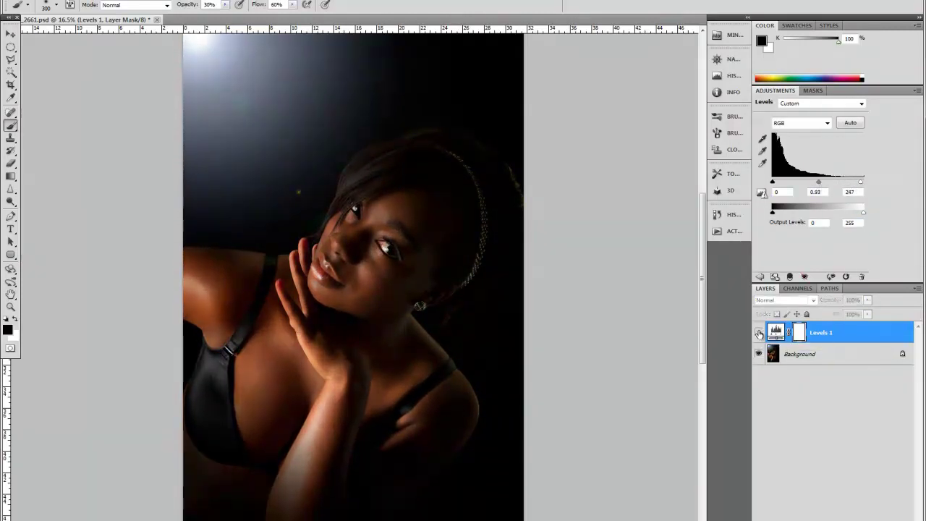
click(813, 420)
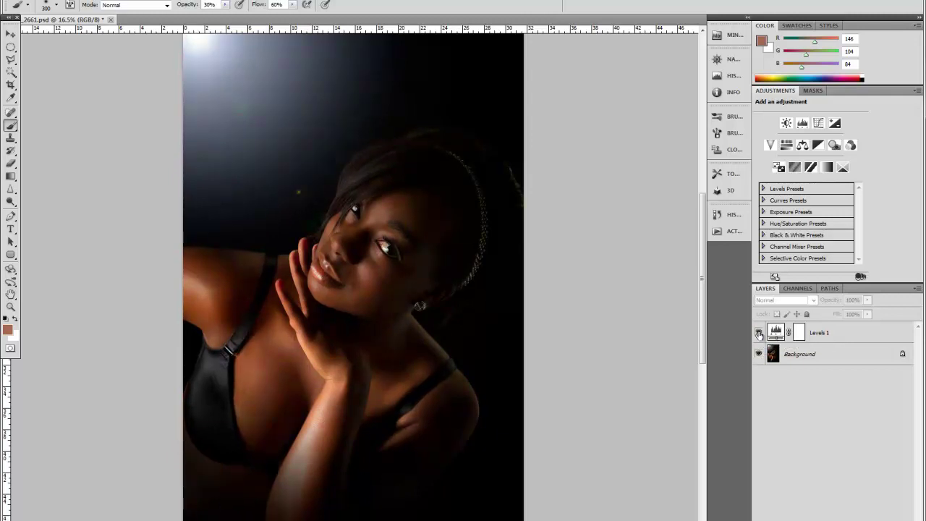
click(787, 145)
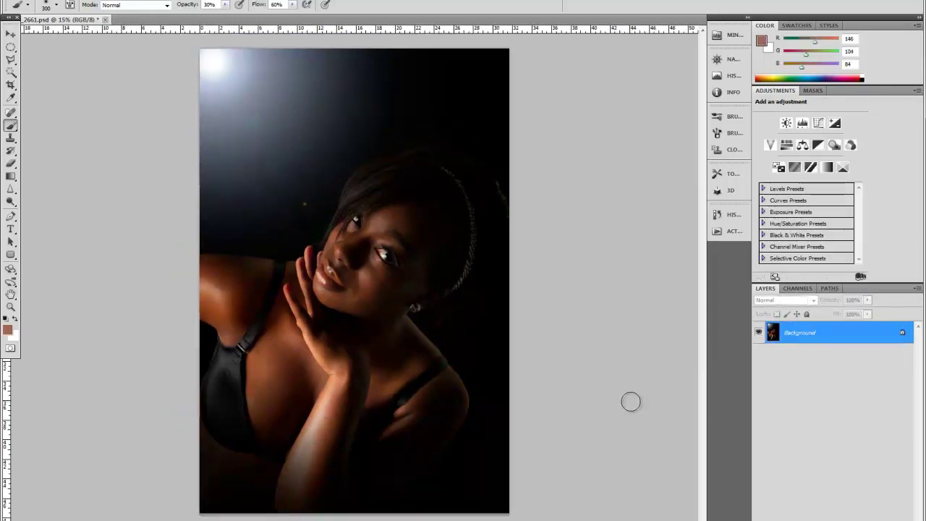
Save a copy with Save As and move the copyright text to the top-right.
click(32, 0)
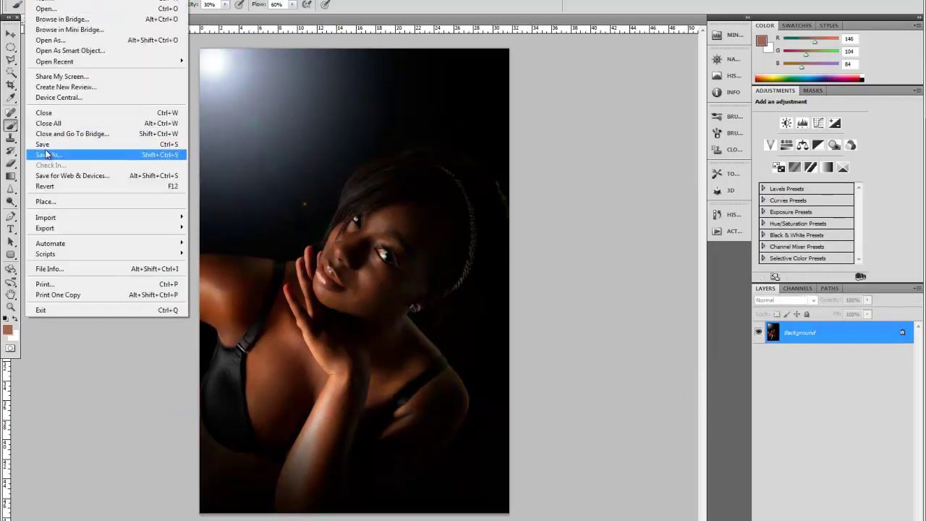
click(46, 154)
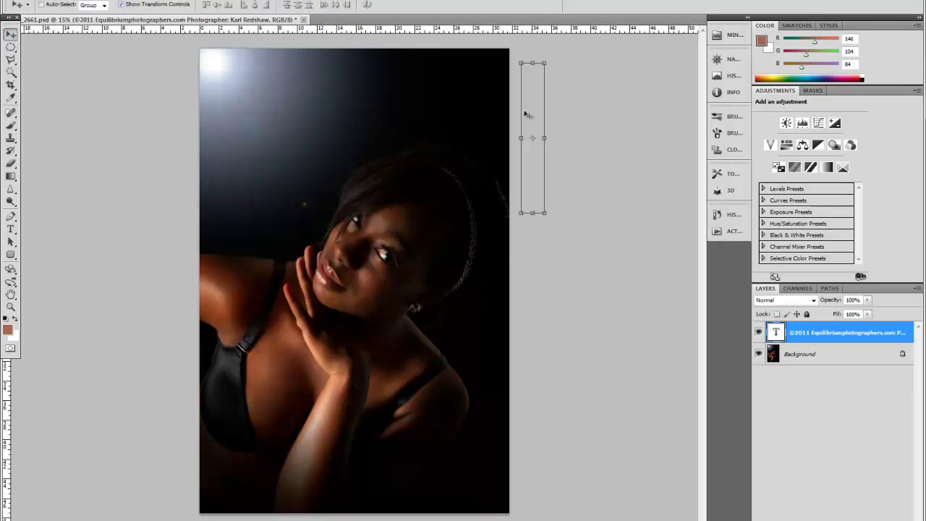
drag(531, 97, 483, 98)
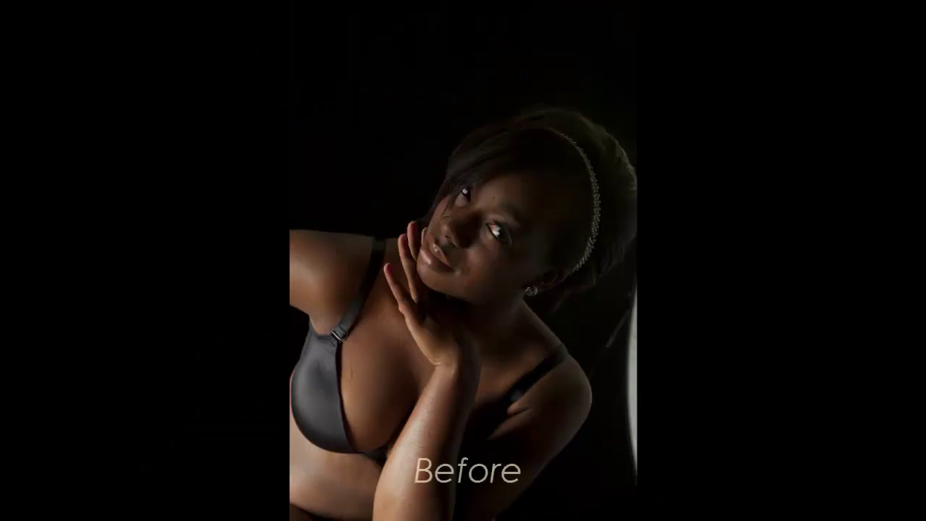